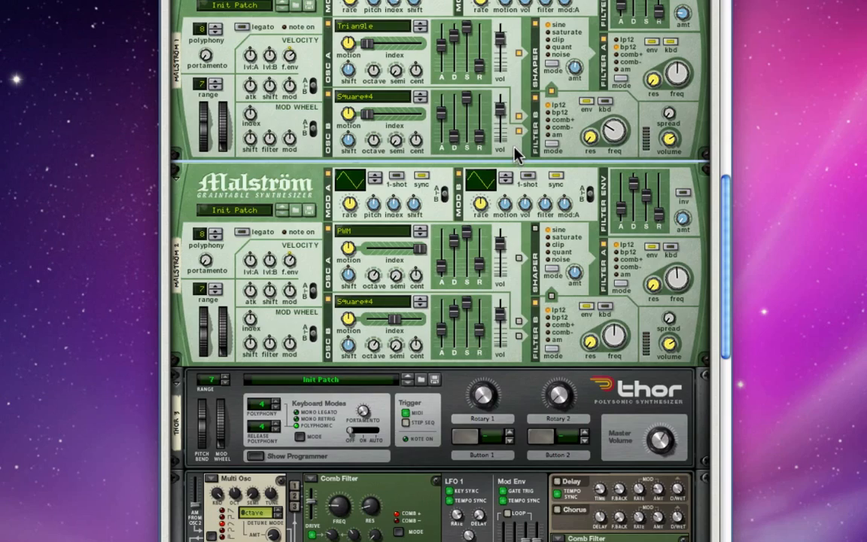
Step: Flip the rack to its rear and examine how both Malströms' main outputs are cabled into Thor's audio inputs and on from its outputs
scroll(516, 153, "up", 3)
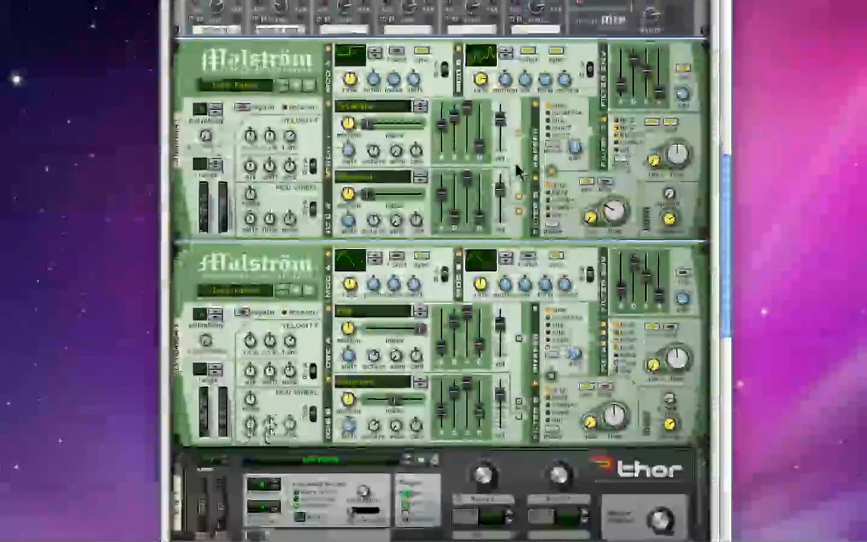
scroll(516, 172, "down", 1)
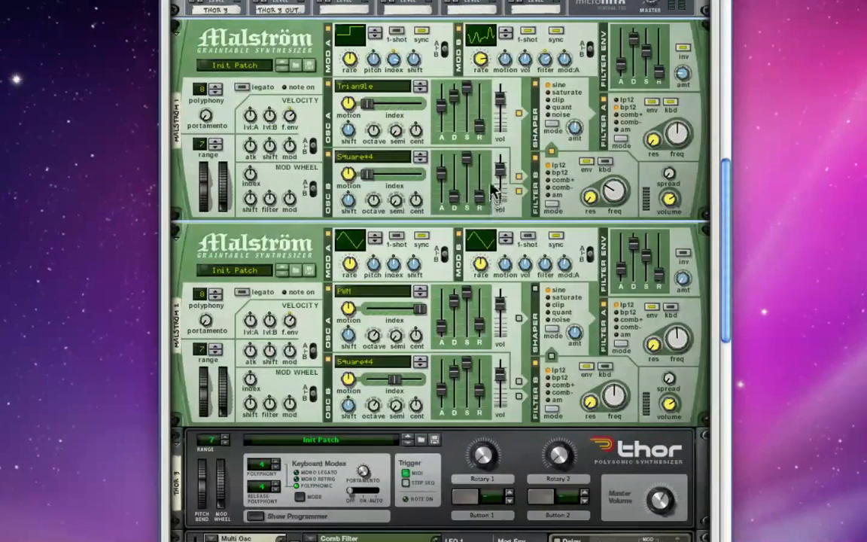
left_click(493, 189)
left_click(488, 240)
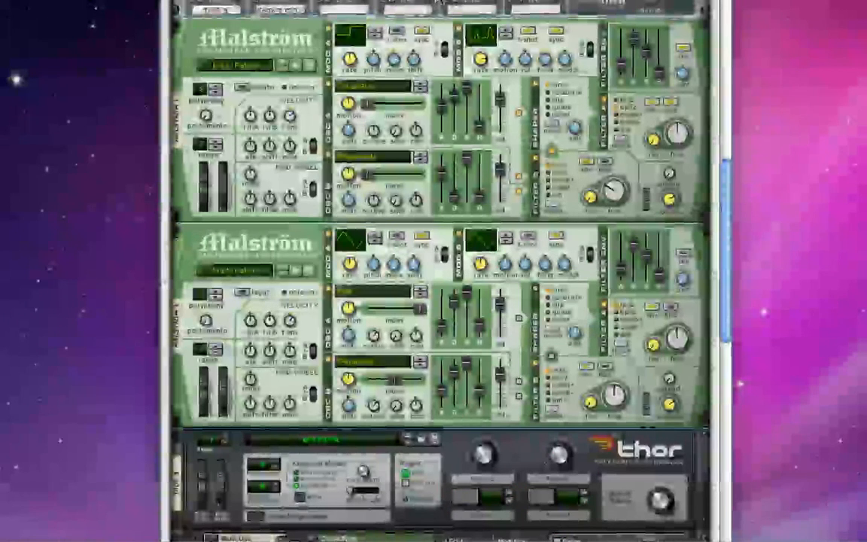
key("Tab")
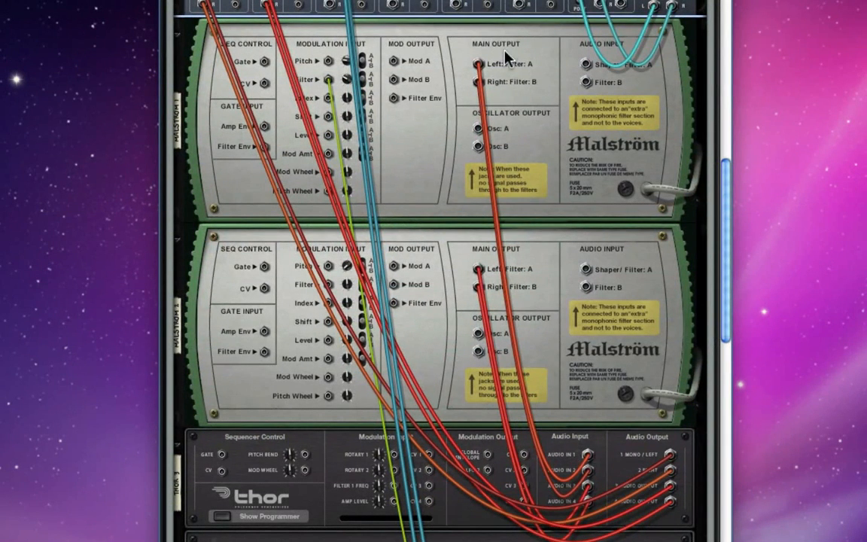
left_click(603, 459)
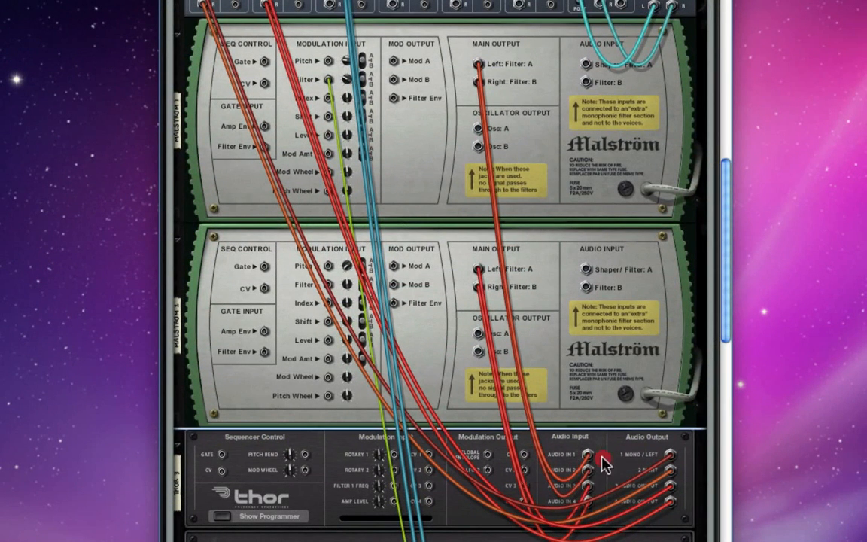
left_click(546, 278)
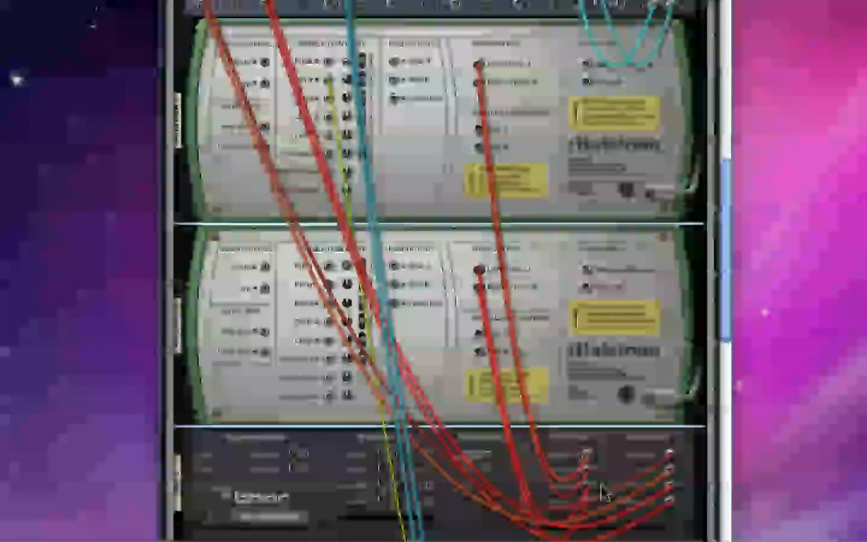
left_click(602, 492)
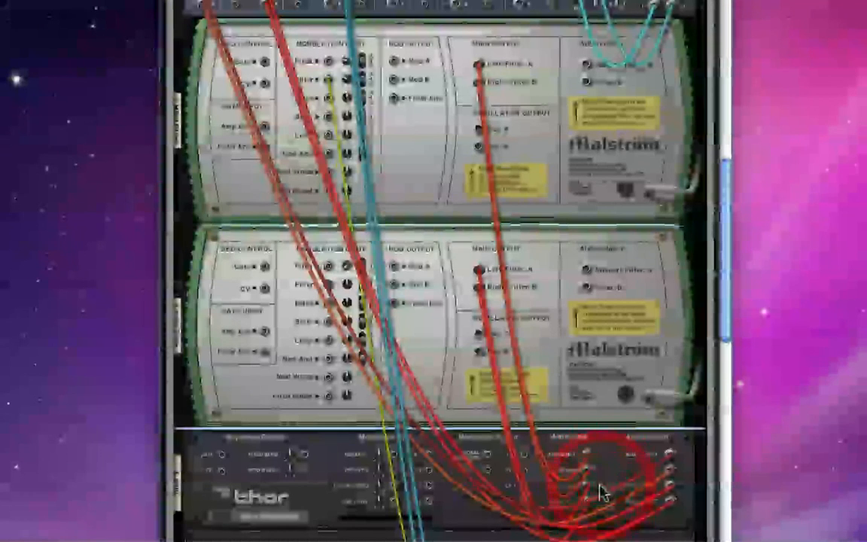
left_click(670, 467)
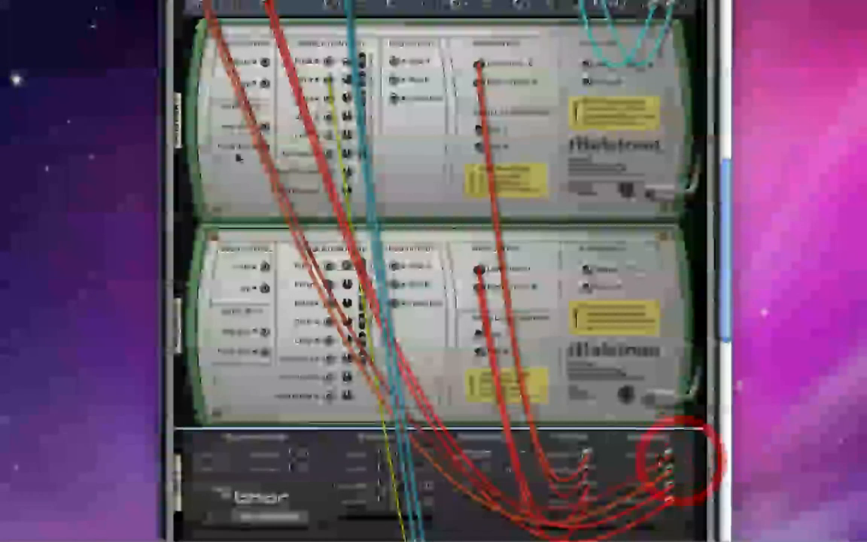
left_click(694, 493)
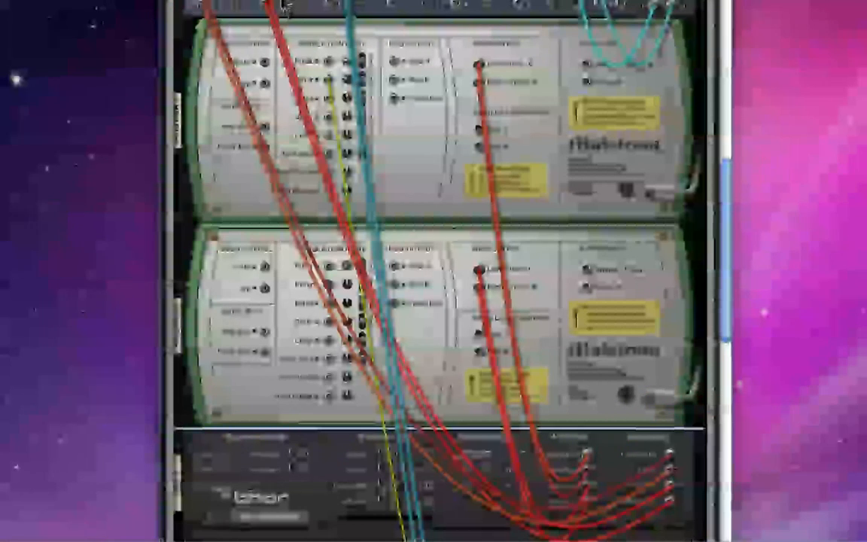
Step: Trace the modulation cable between the upper Malström's Filter input and Thor's rear panel
scroll(390, 224, "down", 2)
scroll(391, 224, "down", 10)
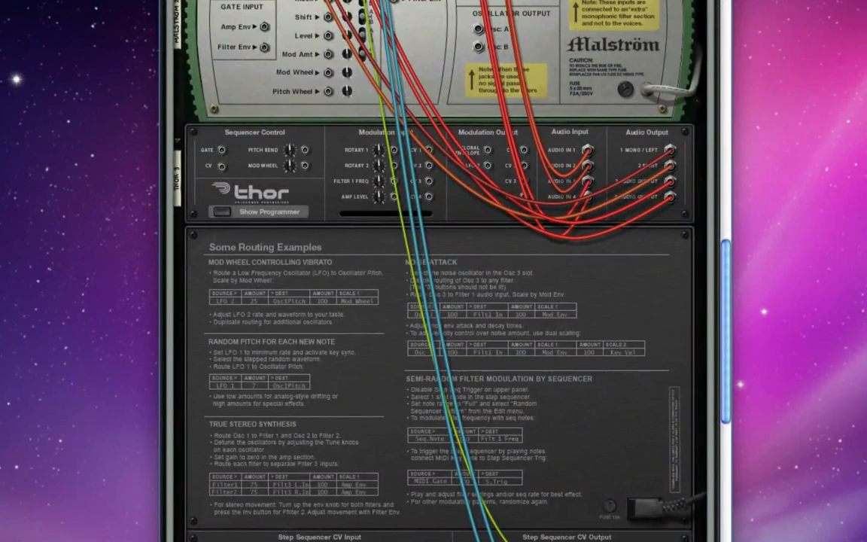
scroll(530, 410, "up", 10)
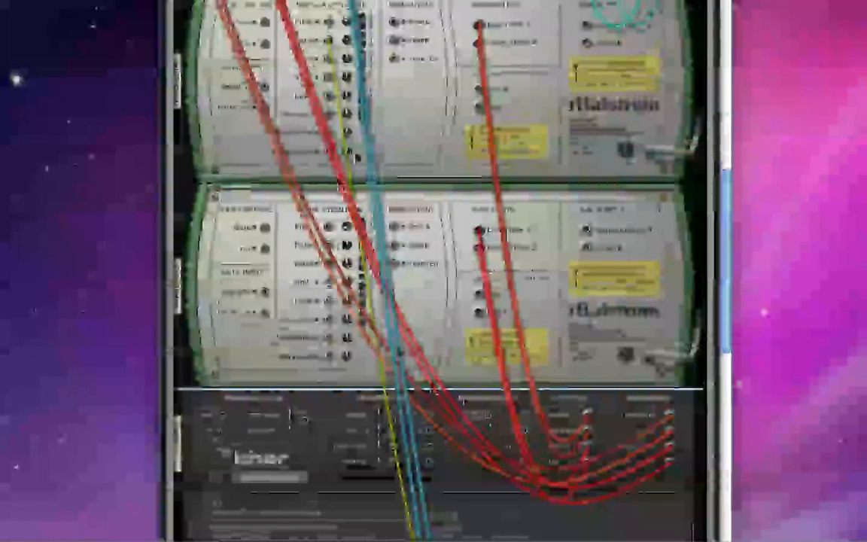
left_click(313, 44)
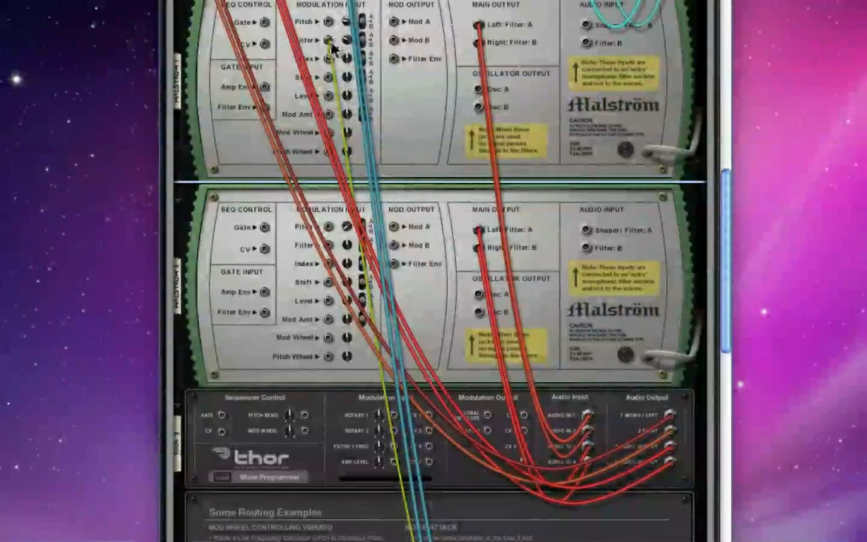
Step: Return to the rack's front and examine Thor's modulation routings for Audio In1 to In4, including their destinations and amounts
key("Tab")
scroll(410, 226, "down", 10)
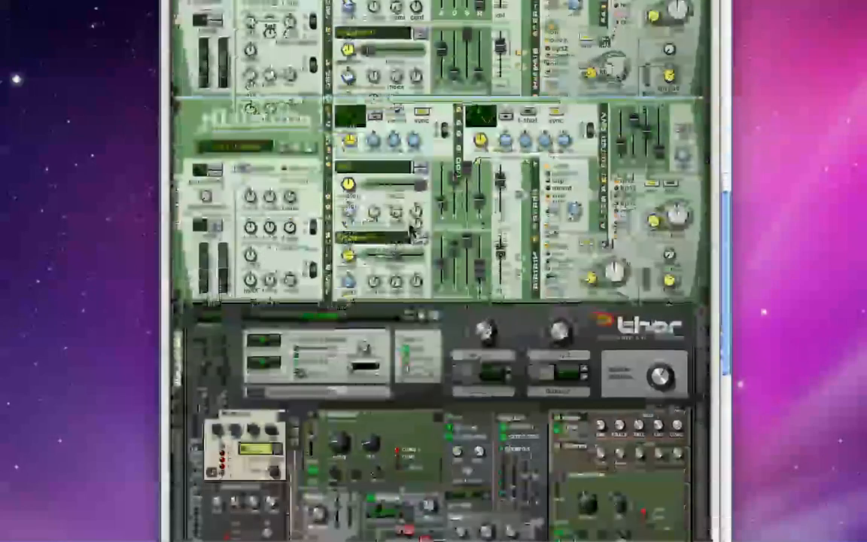
scroll(411, 226, "down", 3)
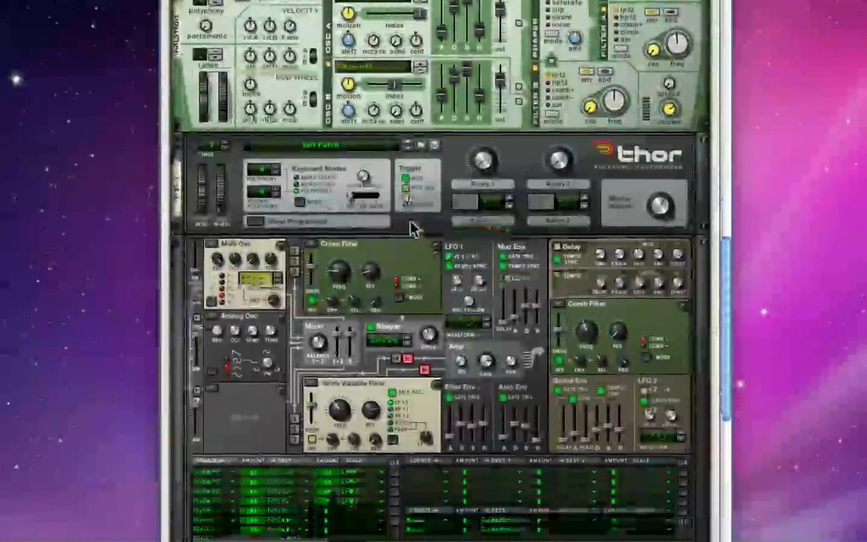
scroll(419, 249, "down", 1)
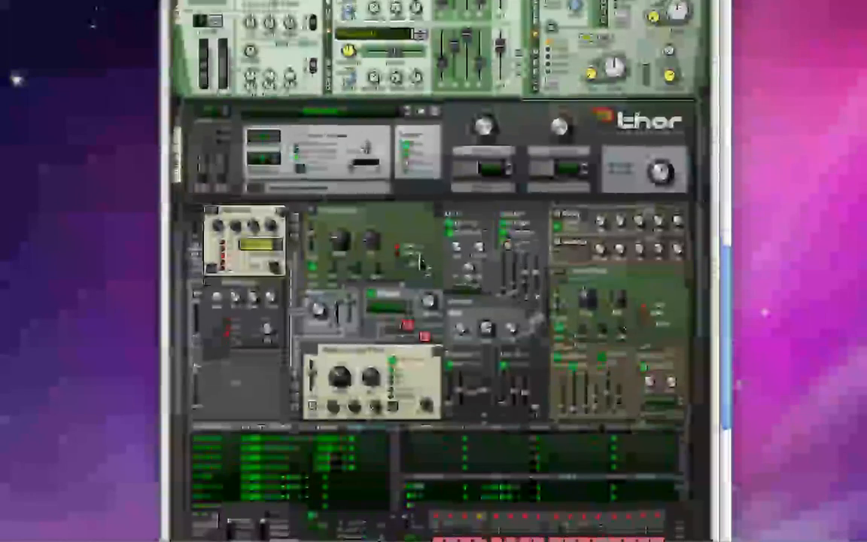
scroll(427, 313, "down", 4)
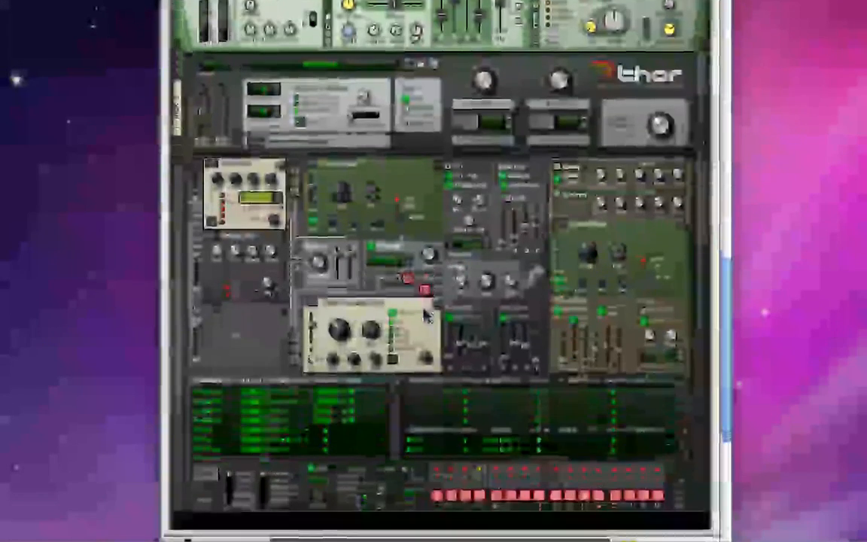
scroll(427, 301, "up", 8)
scroll(426, 296, "up", 2)
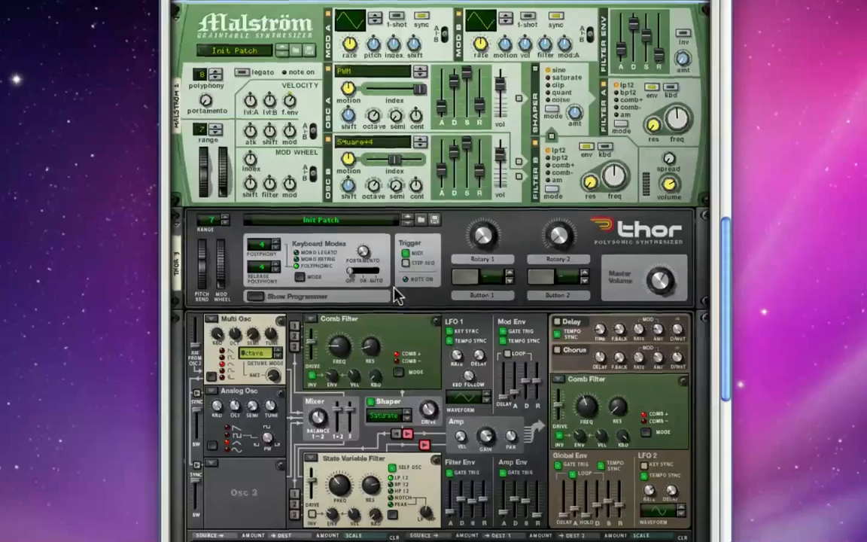
scroll(397, 294, "down", 3)
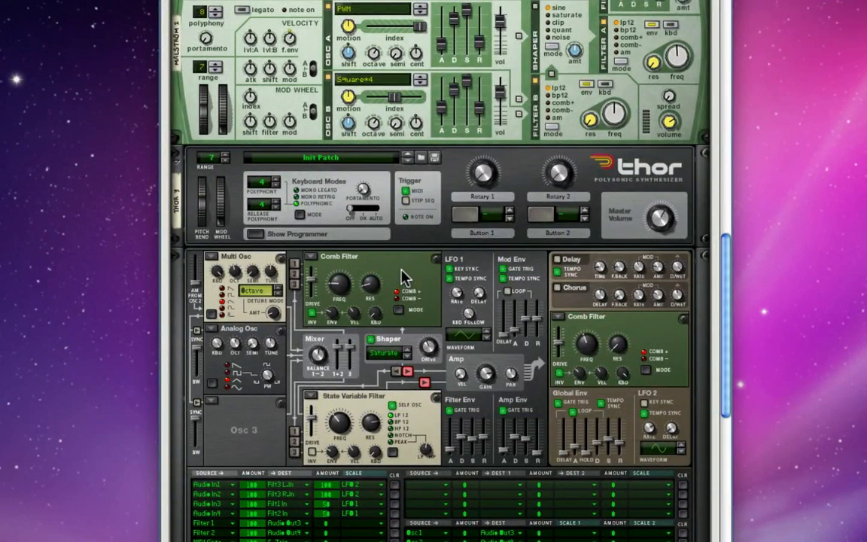
scroll(403, 277, "down", 2)
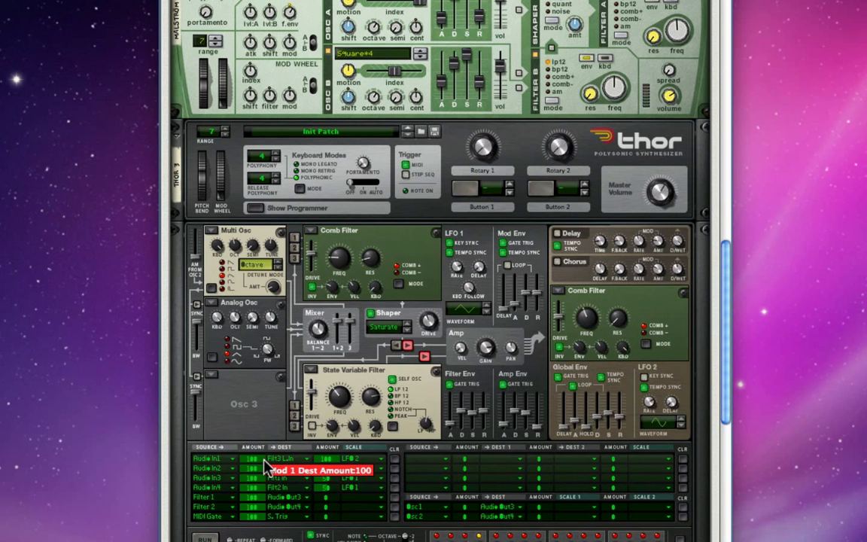
left_click(263, 460)
left_click(262, 468)
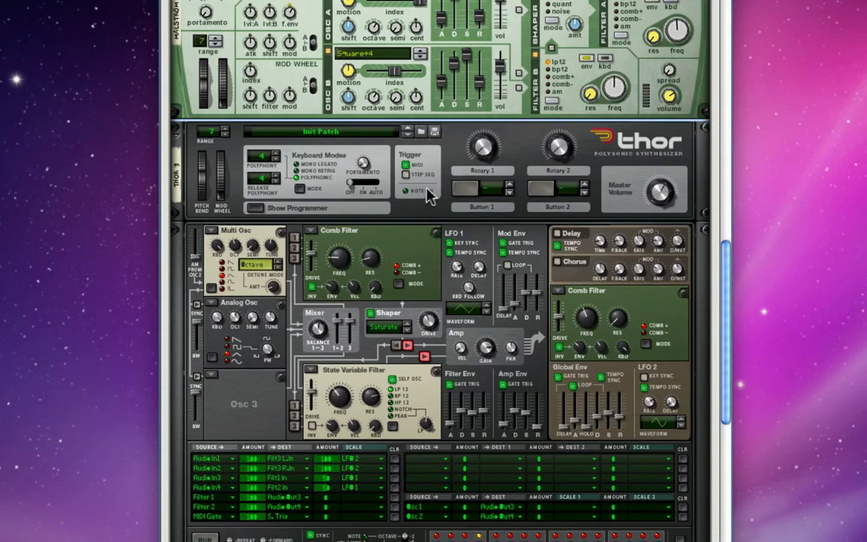
Step: Review the device chain from the Combinator and mixer through both Malströms down to Thor's filters, effects and modulation matrix
scroll(433, 170, "up", 5)
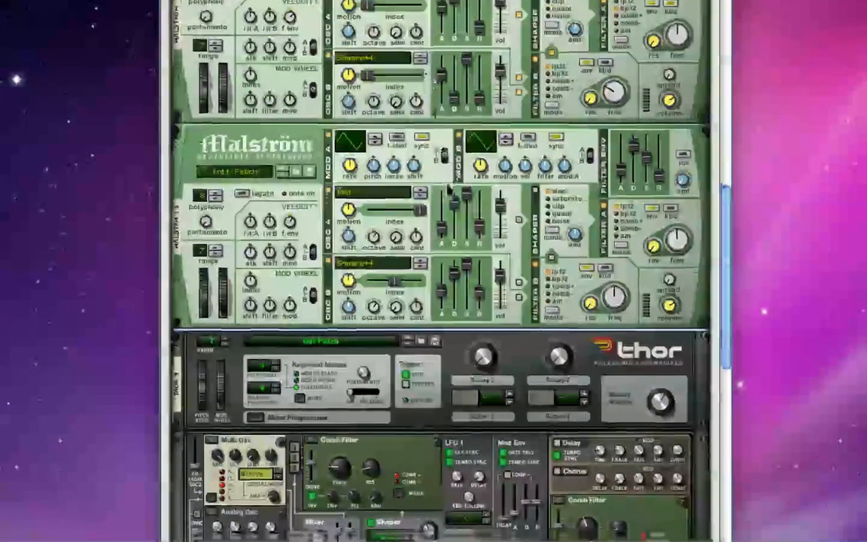
scroll(449, 190, "down", 2)
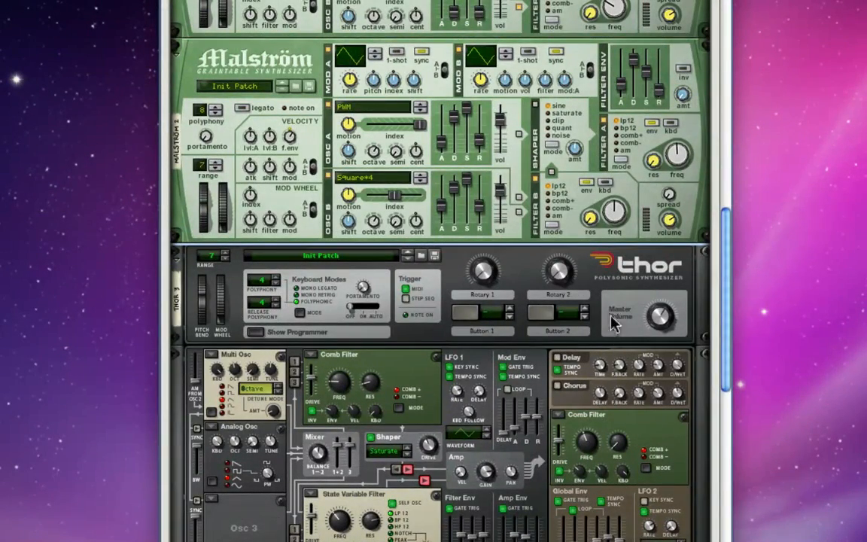
scroll(607, 315, "down", 2)
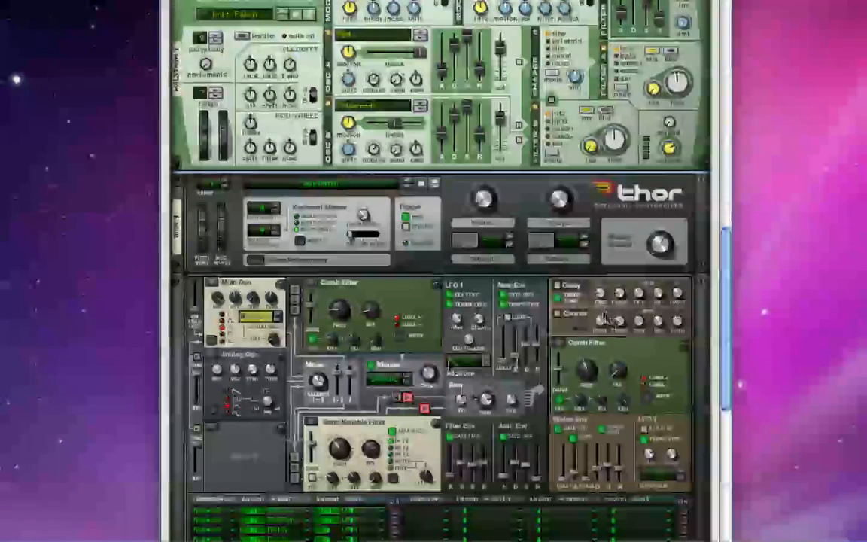
scroll(607, 314, "up", 1)
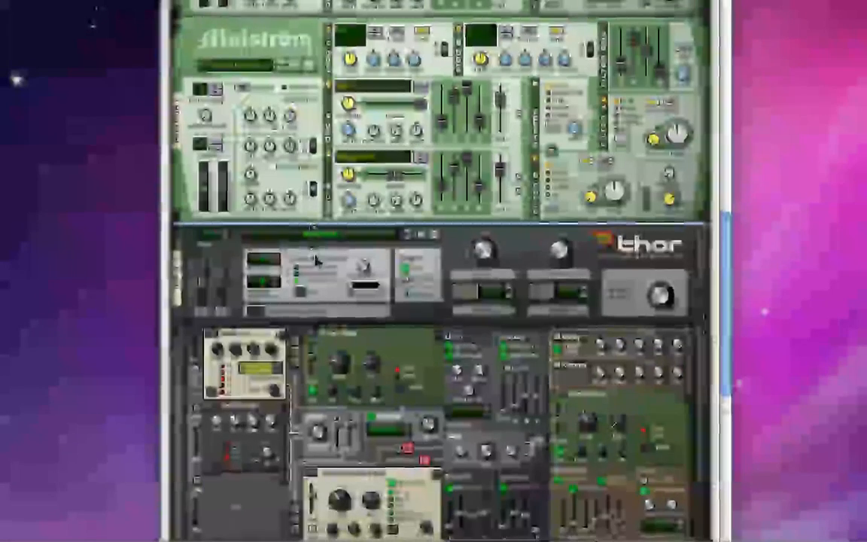
scroll(293, 407, "down", 1)
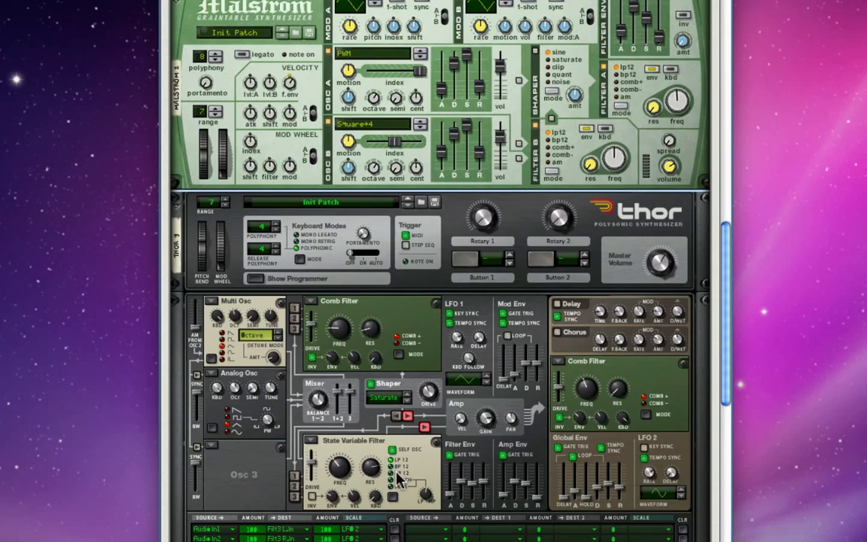
scroll(397, 471, "down", 2)
scroll(399, 464, "up", 5)
scroll(393, 464, "up", 3)
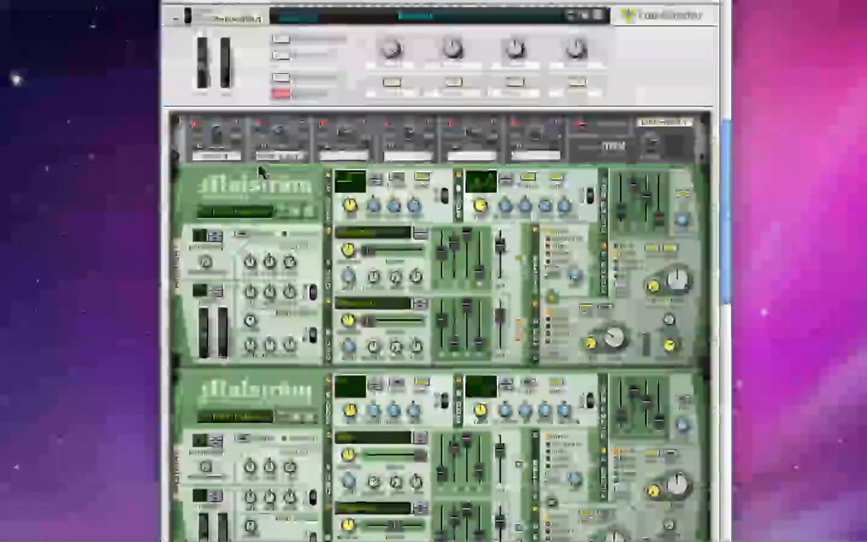
scroll(288, 238, "down", 8)
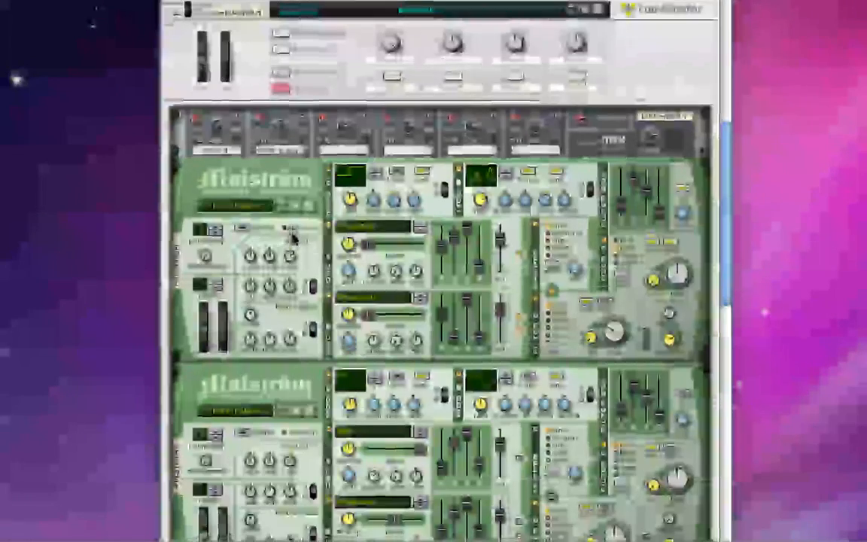
scroll(292, 239, "down", 4)
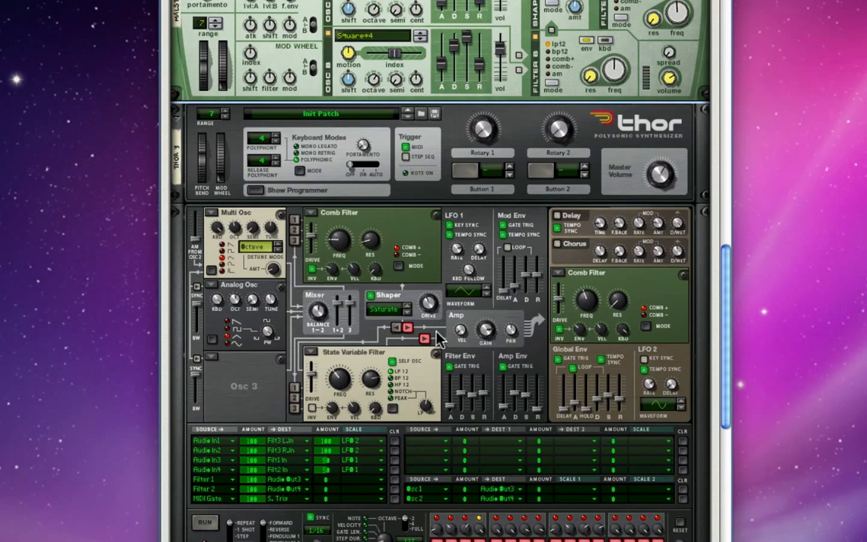
Step: Examine Thor's programmer section, covering its oscillators, comb and state variable filters, LFOs, envelopes and step sequencer
scroll(436, 354, "up", 5)
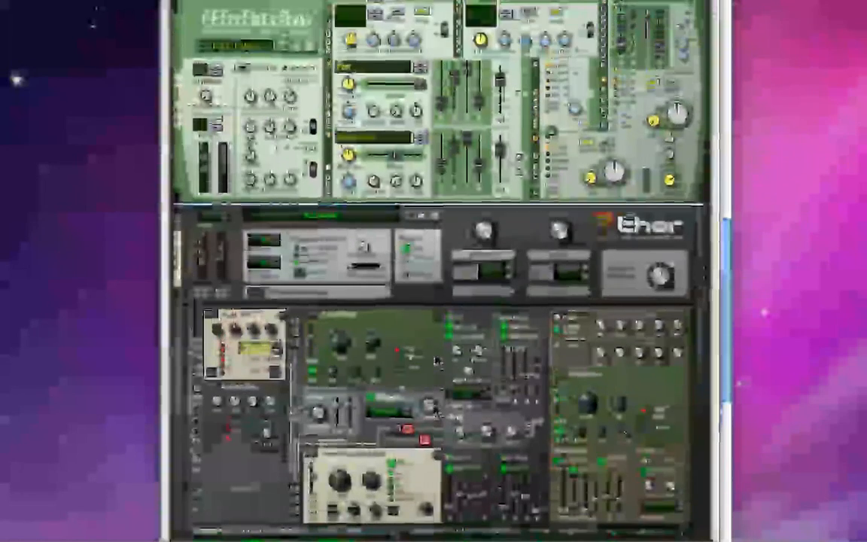
scroll(436, 360, "down", 10)
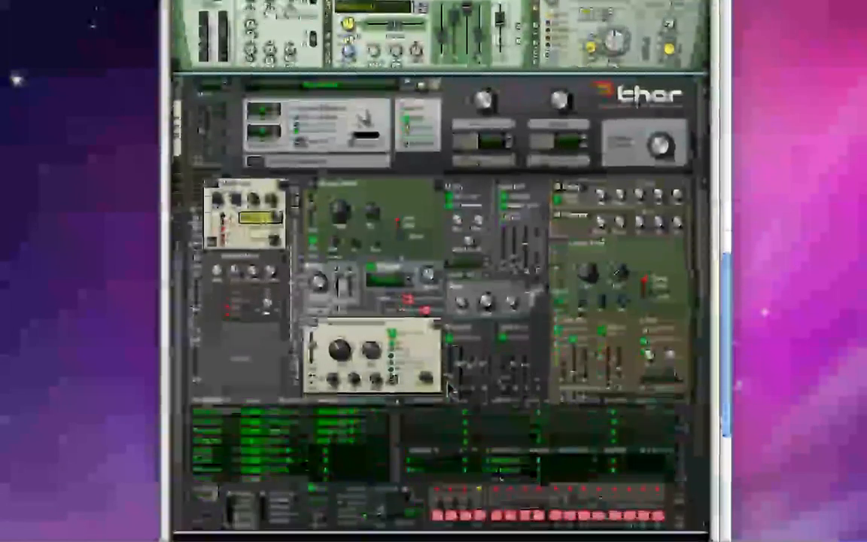
scroll(436, 388, "up", 8)
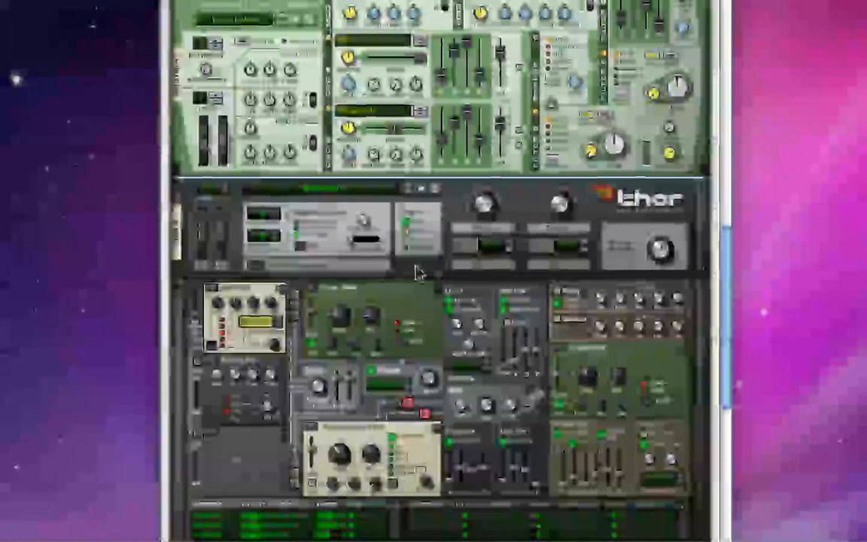
scroll(420, 274, "down", 1)
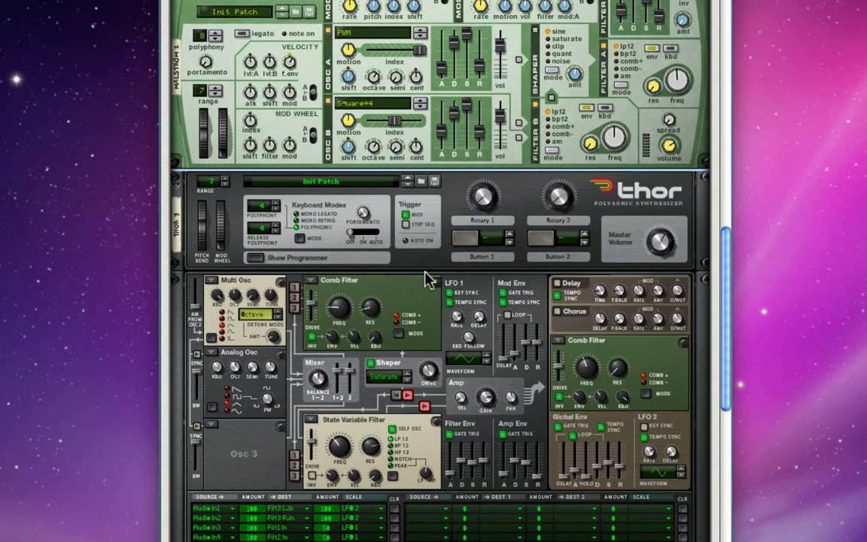
scroll(412, 270, "down", 1)
scroll(419, 274, "up", 3)
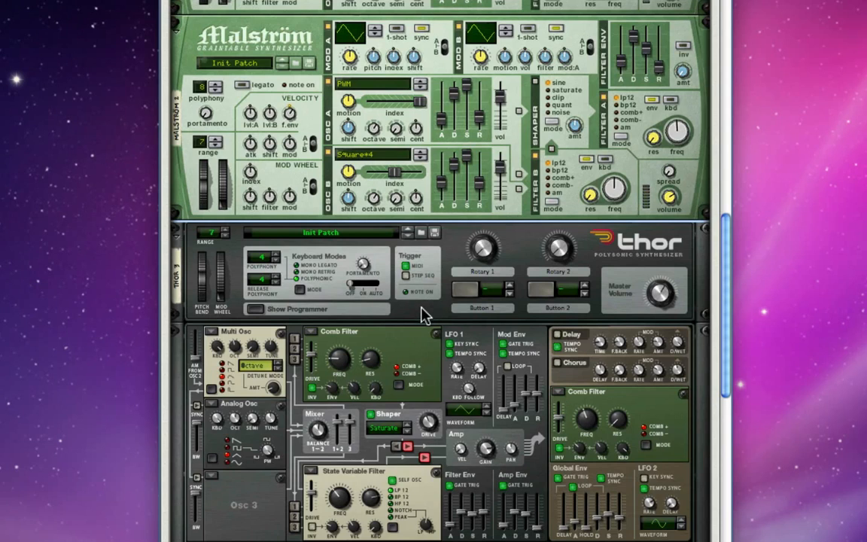
scroll(424, 314, "down", 2)
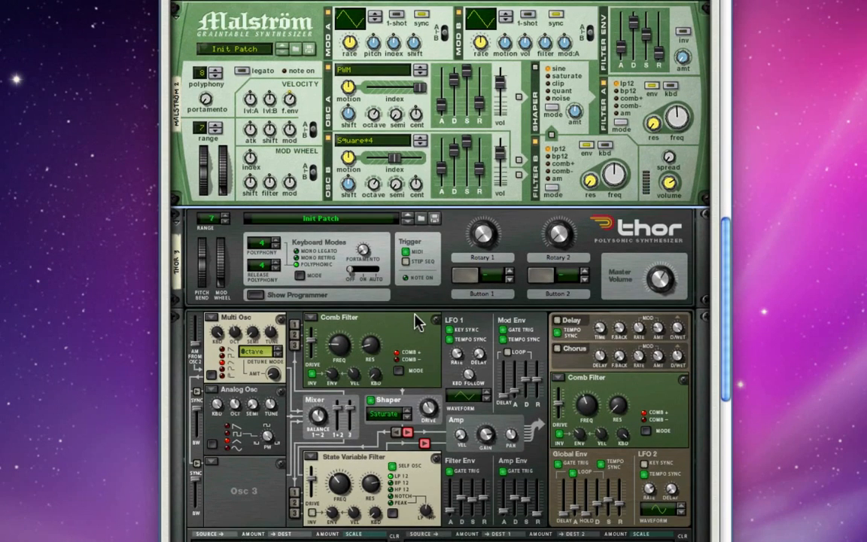
scroll(414, 320, "down", 3)
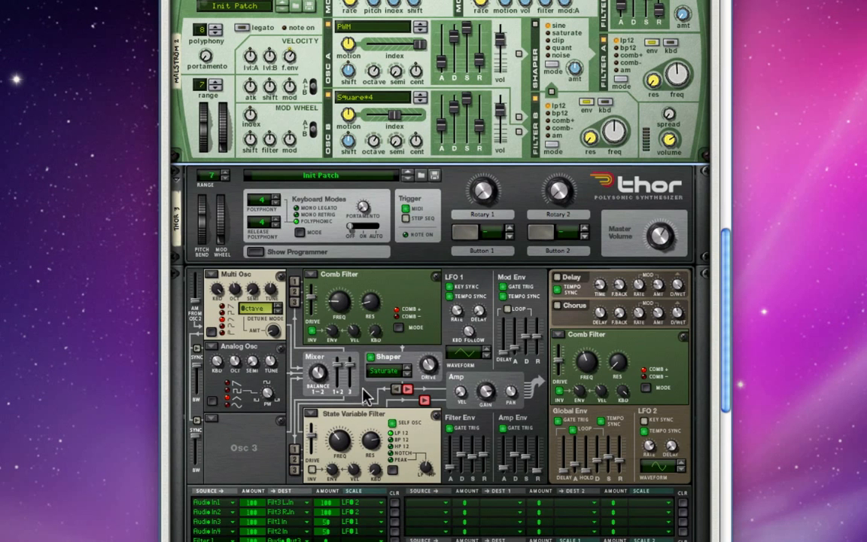
Step: Try raising the amounts of Thor's Osc1 to Audio Out3 and Osc2 to Audio Out4 routings, and return both to 0
scroll(365, 397, "down", 2)
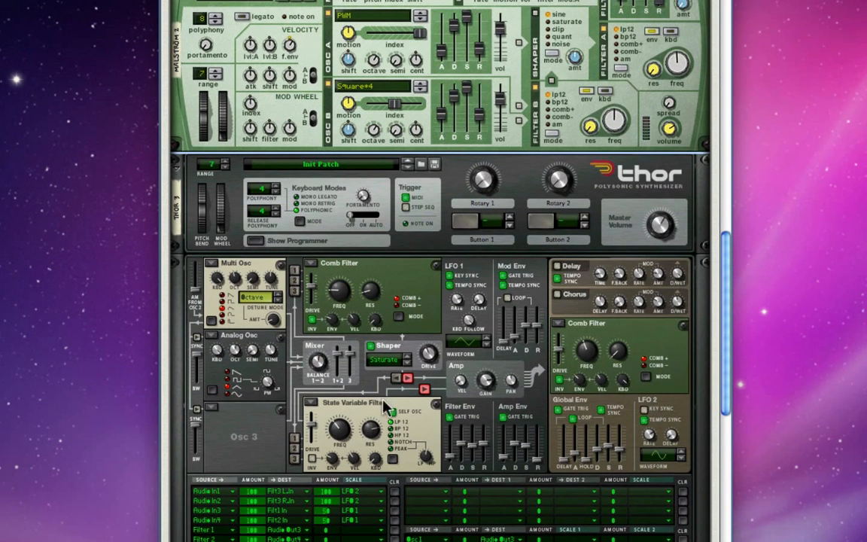
scroll(429, 459, "down", 1)
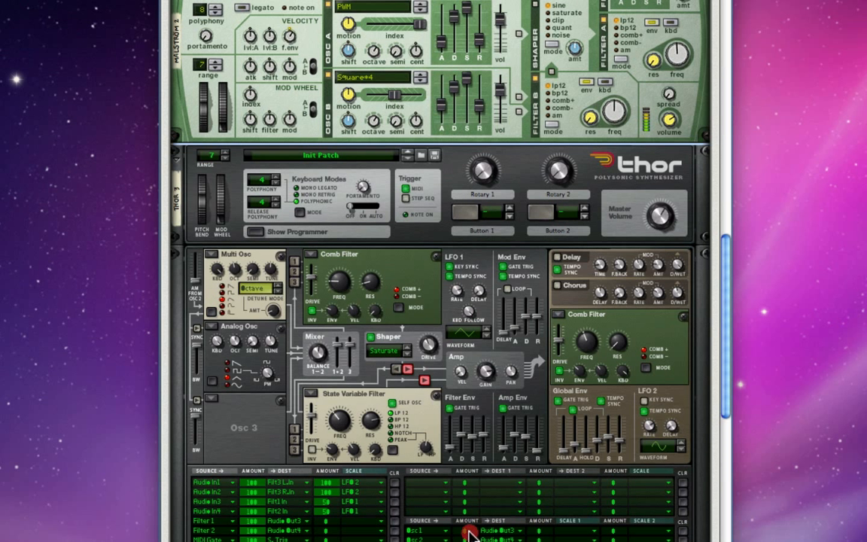
left_click_drag(470, 533, 472, 486)
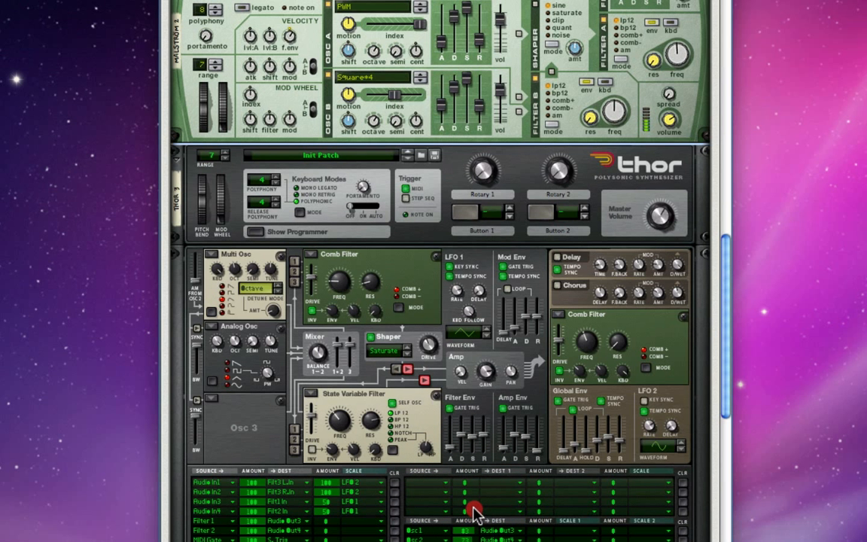
left_click(468, 527)
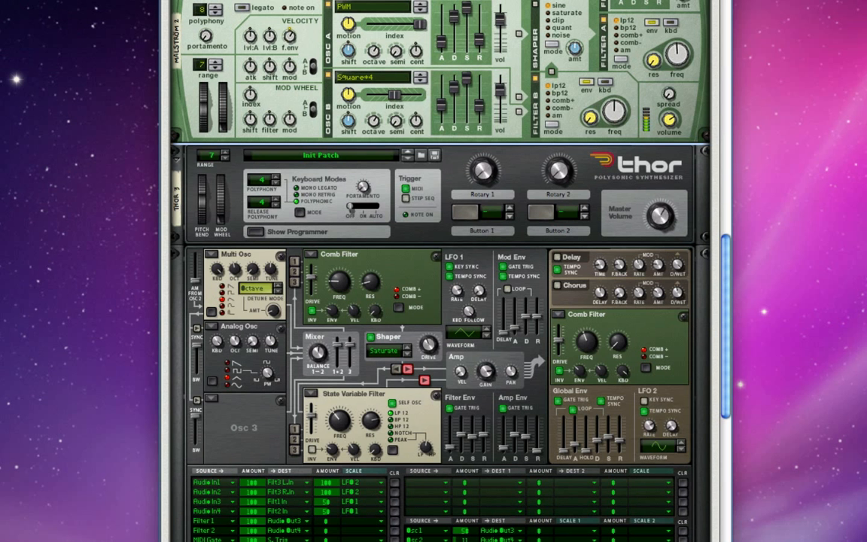
left_click(461, 537)
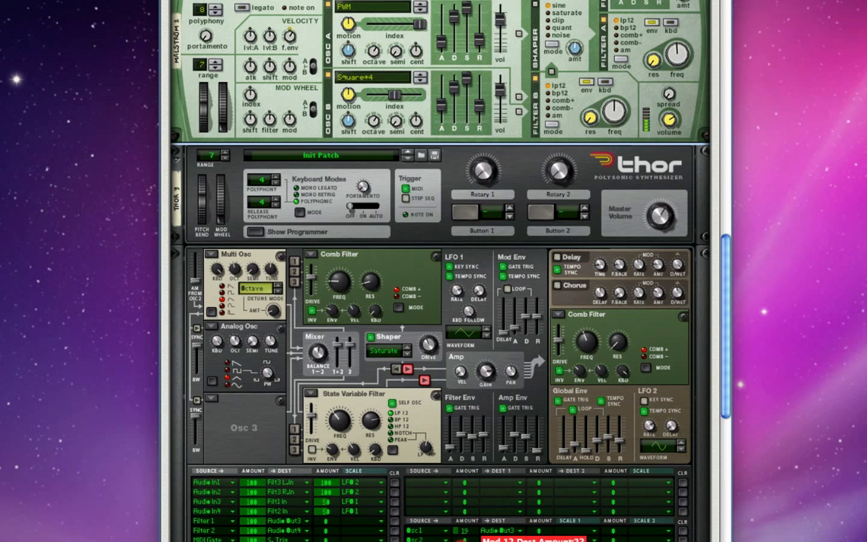
left_click(462, 538)
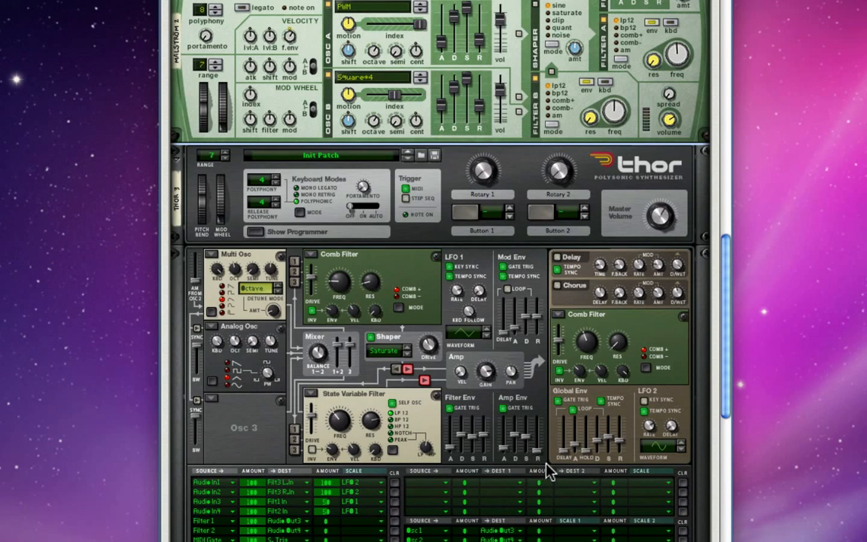
Step: Compare the Oscillator A and Oscillator B attack settings on both Malströms above Thor
scroll(547, 467, "up", 3)
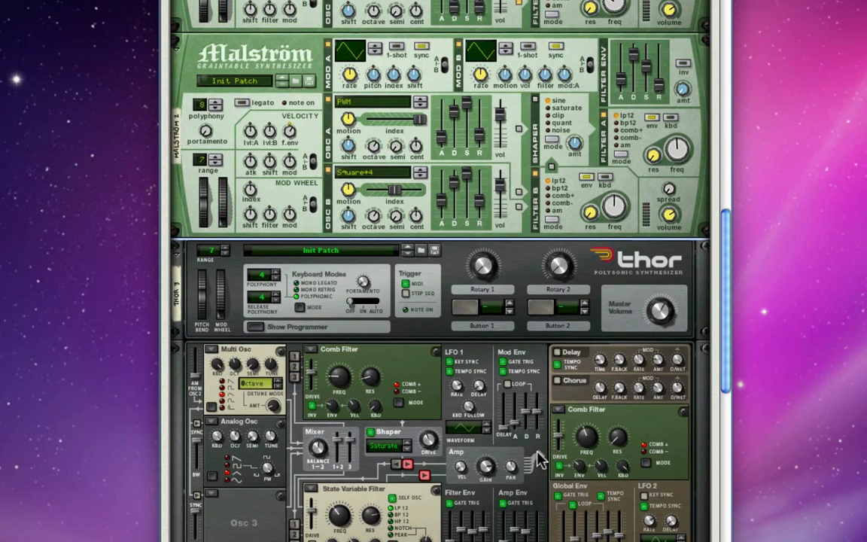
scroll(545, 461, "up", 5)
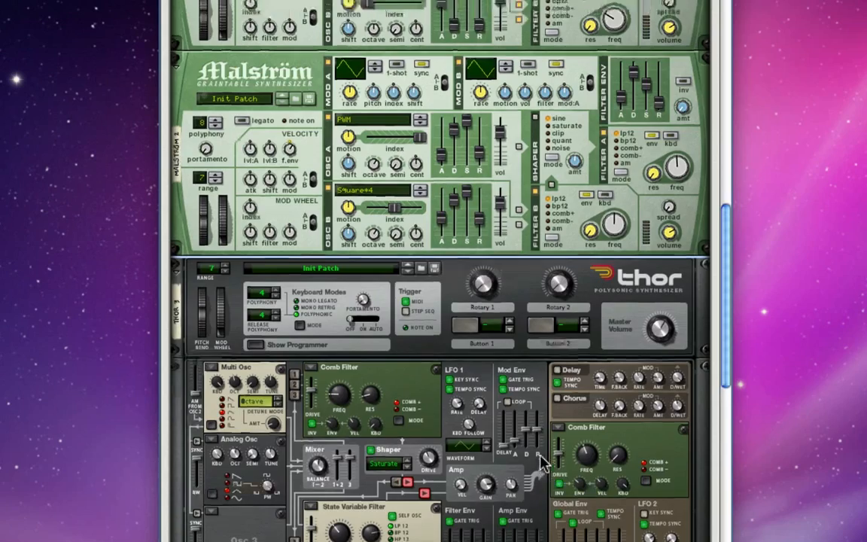
scroll(497, 422, "up", 2)
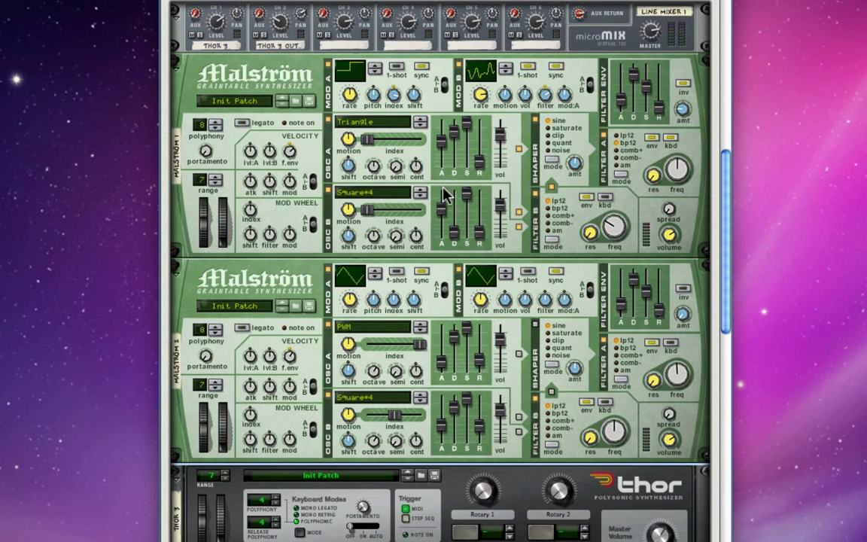
mouse_move(444, 150)
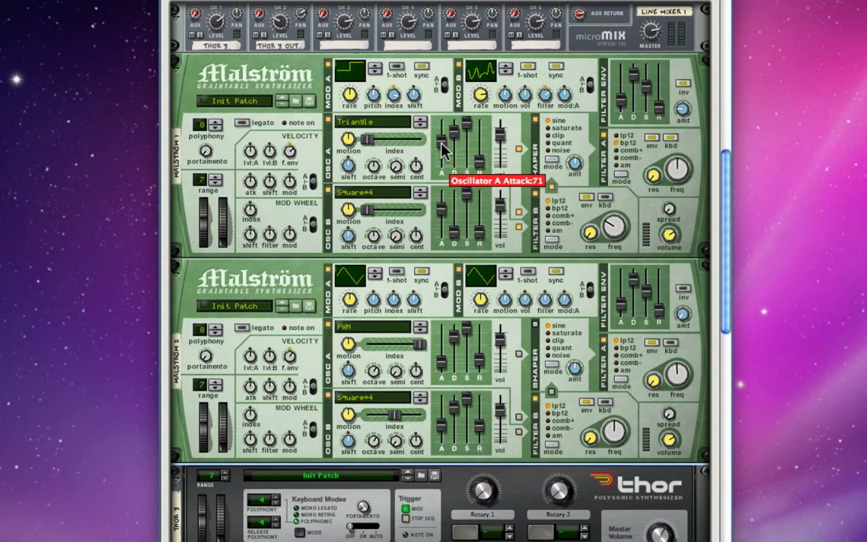
mouse_move(448, 208)
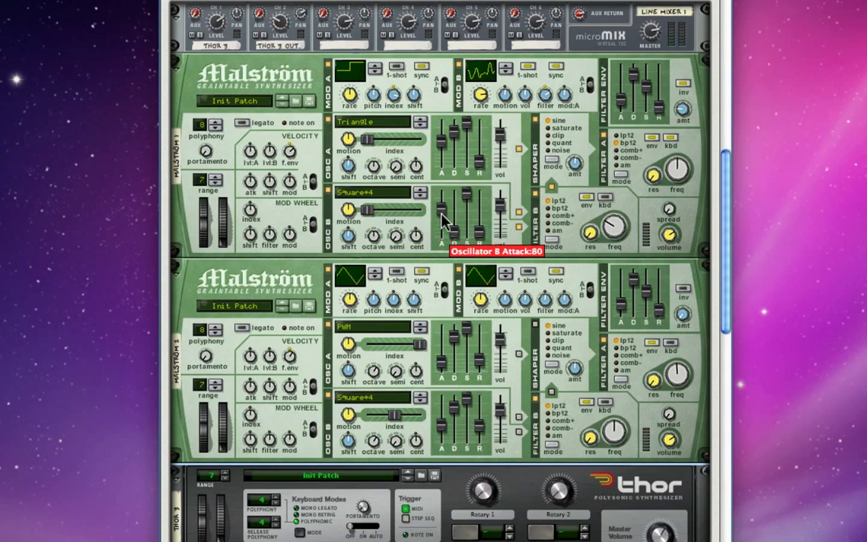
mouse_move(440, 360)
left_click(441, 423)
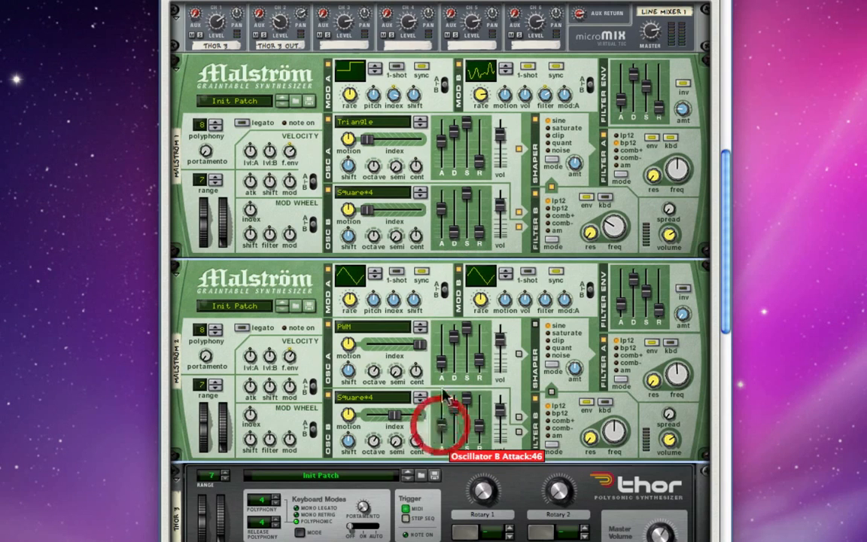
left_click(443, 363)
left_click(443, 213)
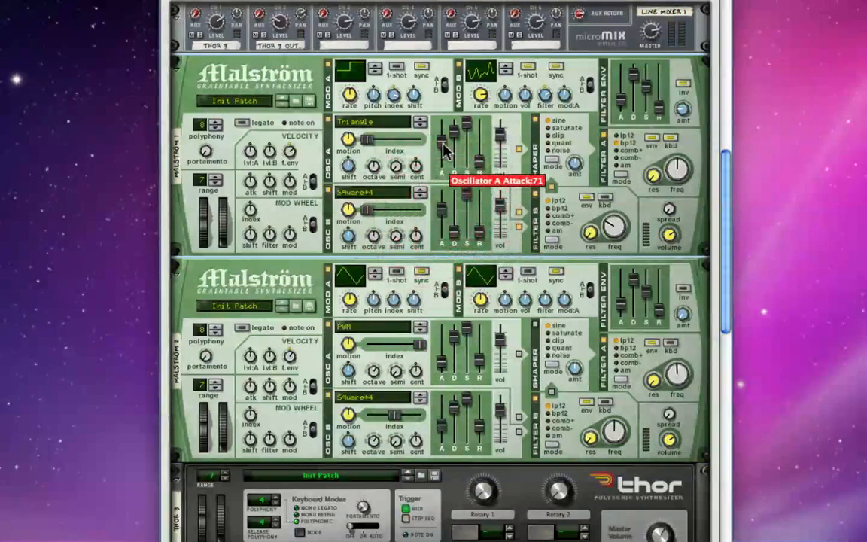
mouse_move(481, 238)
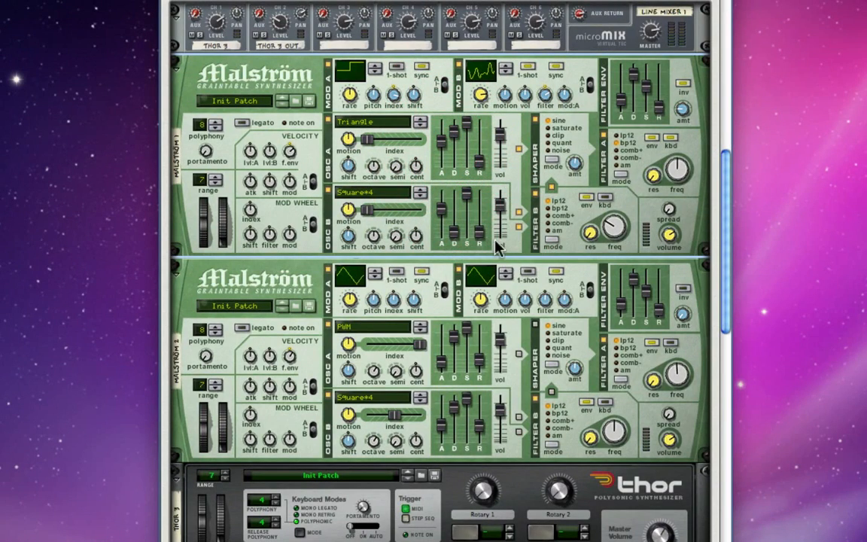
Step: Hide the devices of Combinator 3 and Combinator 5 to collapse their contents in the rack
scroll(497, 315, "down", 4)
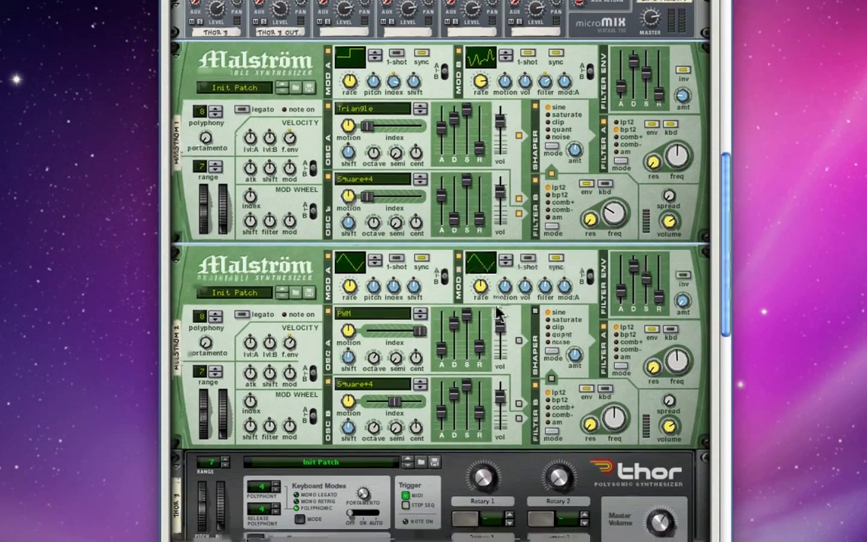
scroll(524, 317, "down", 10)
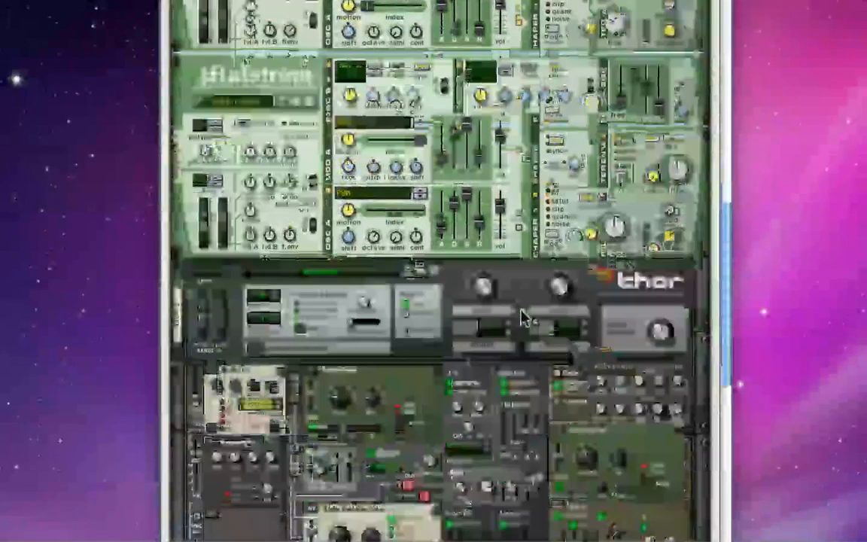
scroll(524, 317, "down", 2)
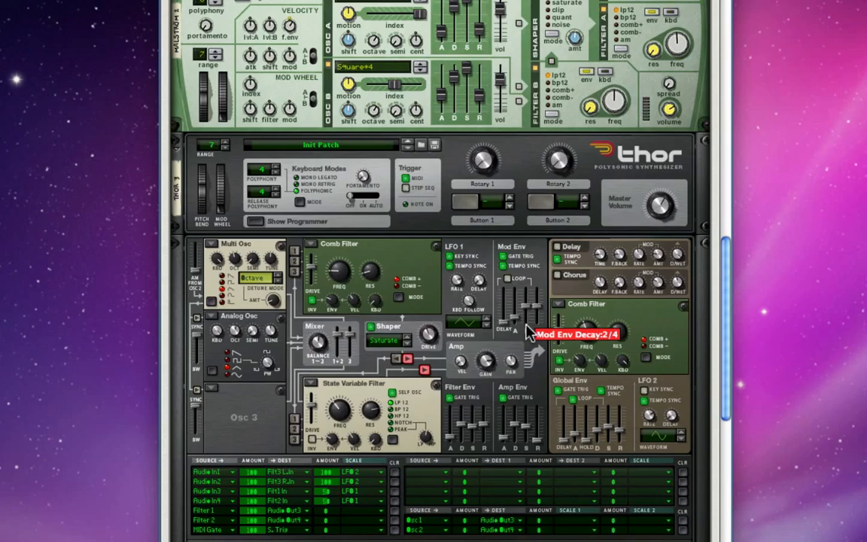
scroll(726, 319, "up", 5)
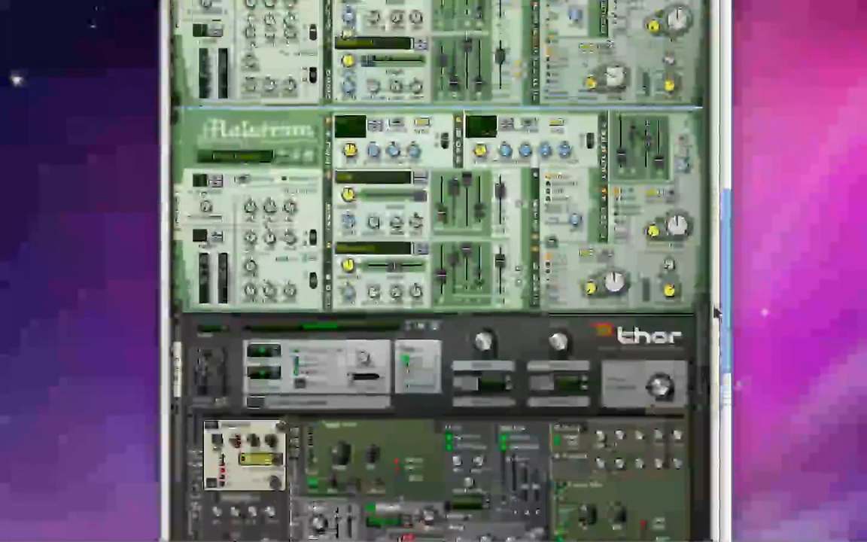
scroll(657, 204, "up", 10)
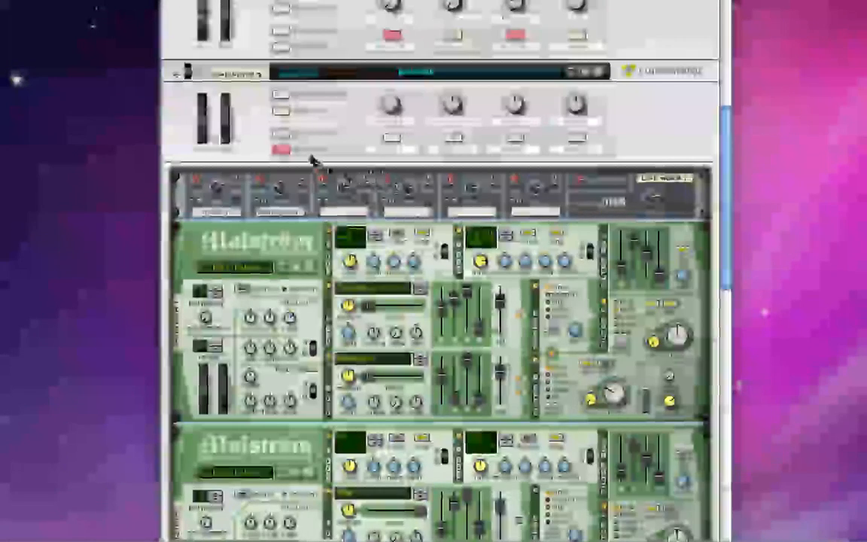
left_click(283, 153)
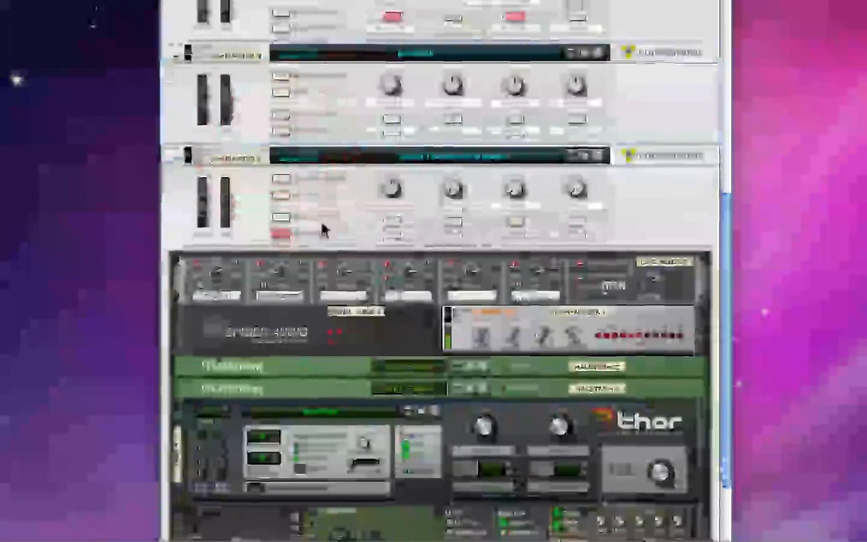
left_click(280, 235)
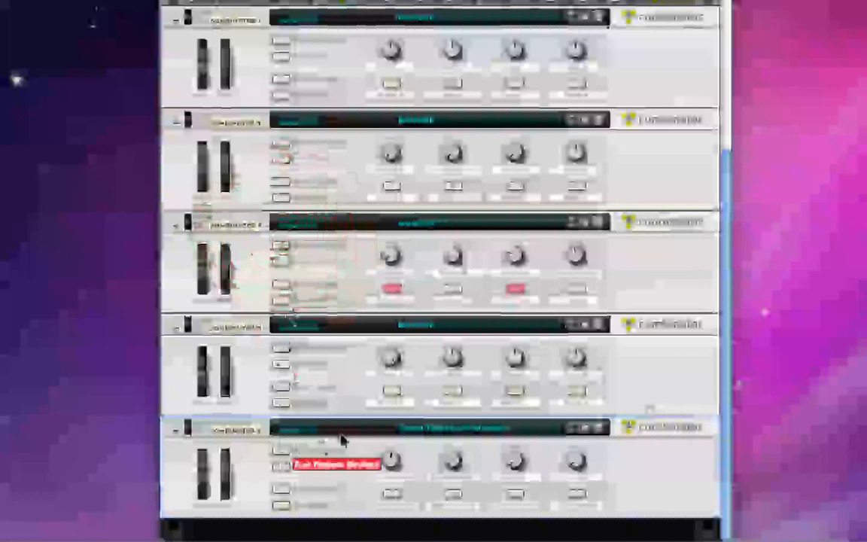
Step: Show the devices inside Combinator 5, the Secret Thor box of Wonders patch
left_click(350, 464)
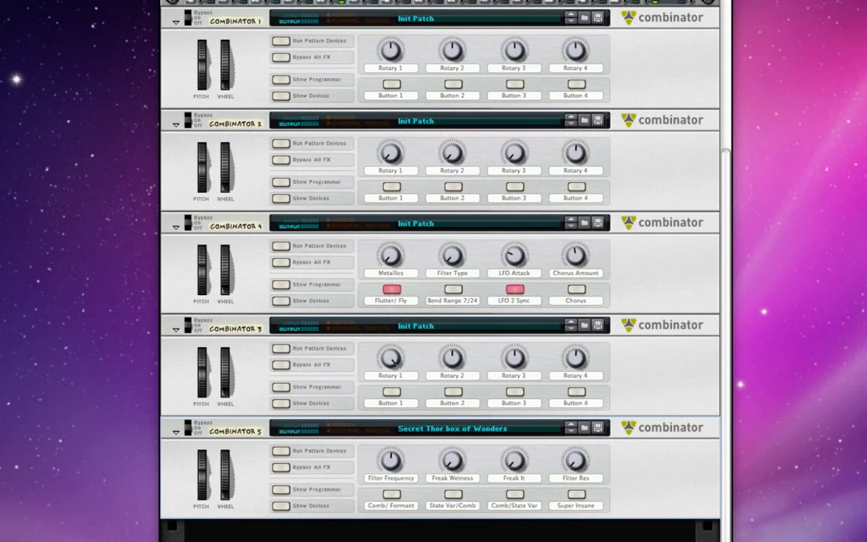
left_click(279, 506)
left_click(281, 507)
Step: Review Combinator 5's devices: the line mixer, Spider Audio splitter, COMP-01 compressor, two folded Malströms and Thor
scroll(342, 514, "down", 5)
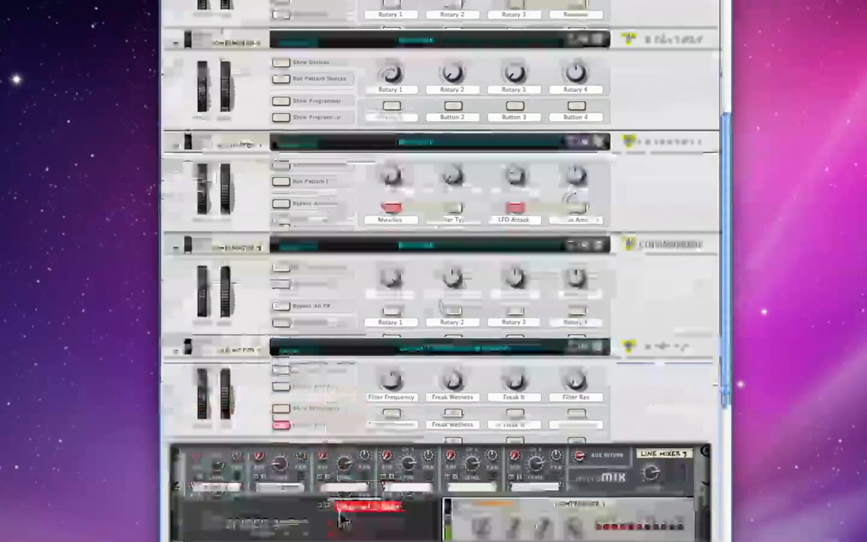
scroll(342, 510, "down", 9)
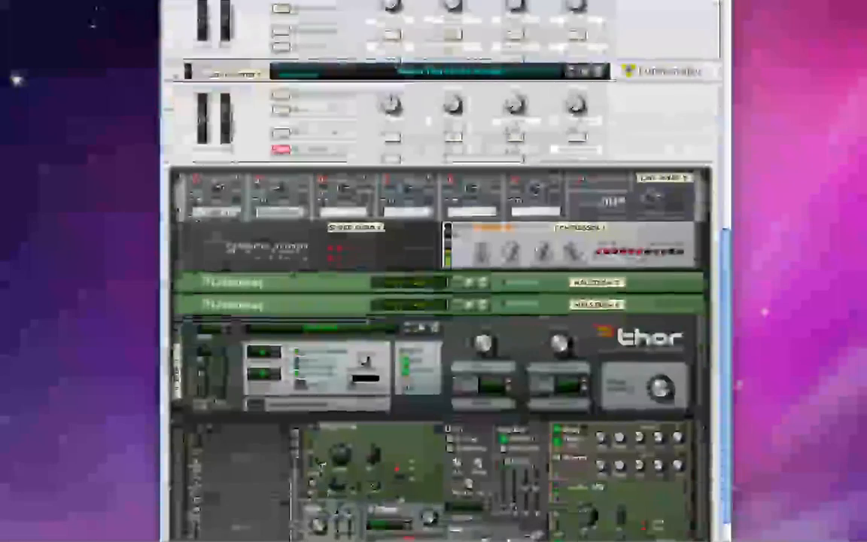
scroll(306, 163, "down", 3)
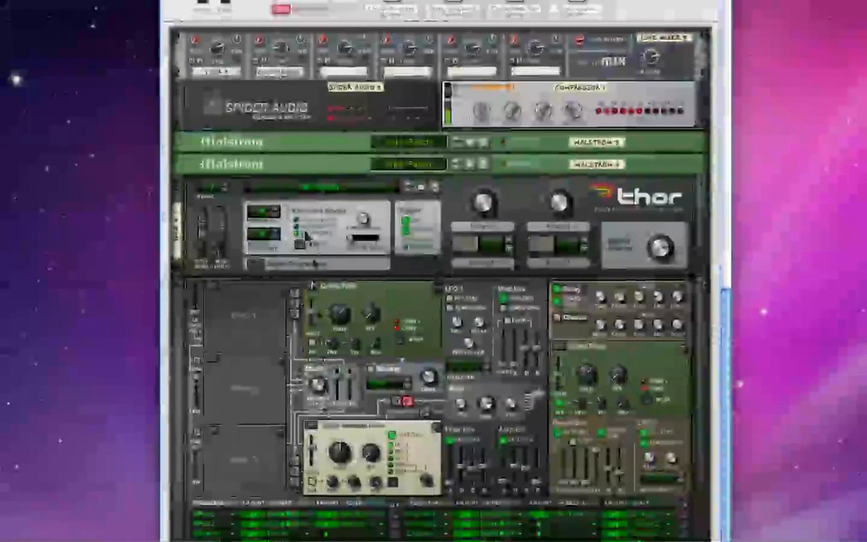
left_click(305, 145)
left_click(309, 167)
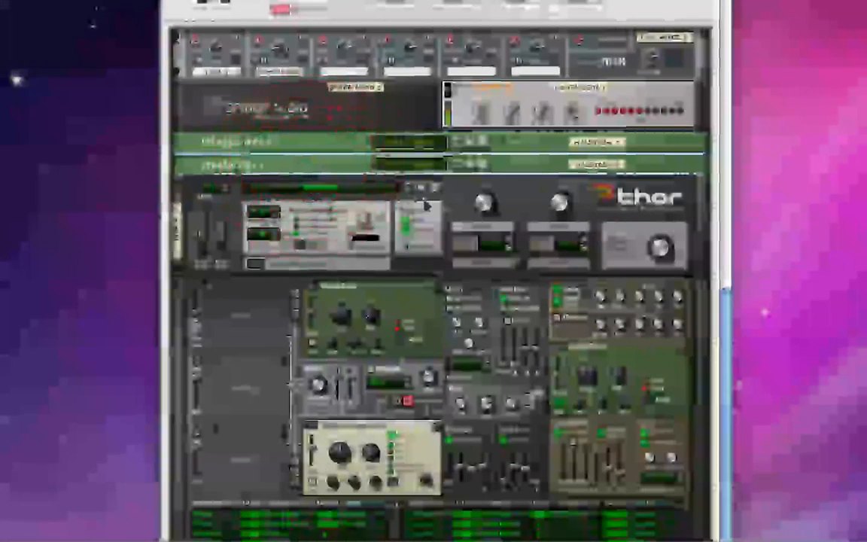
left_click(446, 201)
left_click(412, 38)
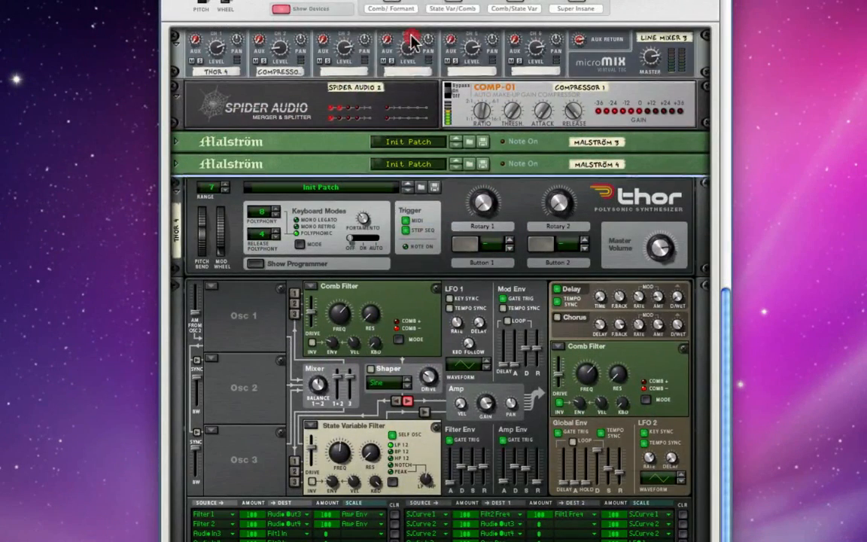
left_click(345, 114)
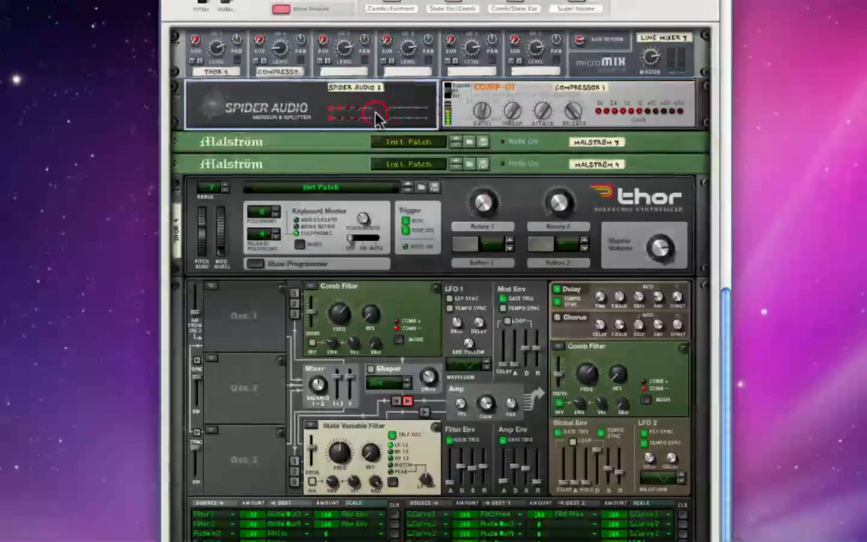
left_click(631, 96)
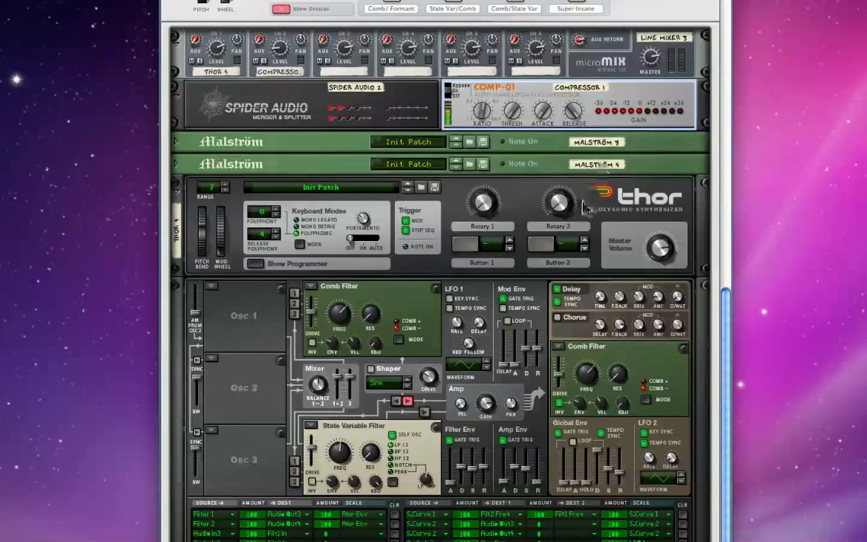
Step: Flip the rack to its rear and unfold Malström 3 and Malström 4 to expose their cabling
key("Tab")
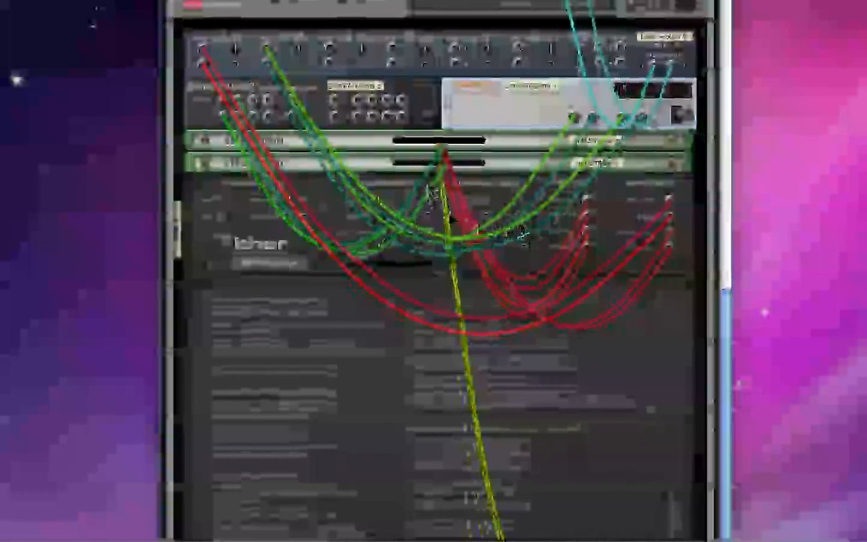
left_click(175, 131)
left_click(181, 339)
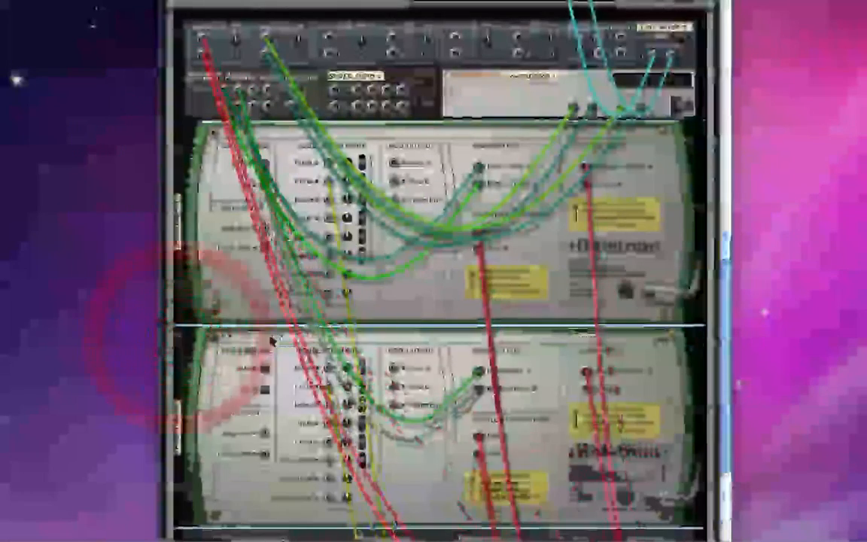
Step: Trace Combinator 5's rear audio cables from the Malström main outputs through Spider Audio 2 and Compressor 1 to the line mixer
scroll(392, 337, "down", 3)
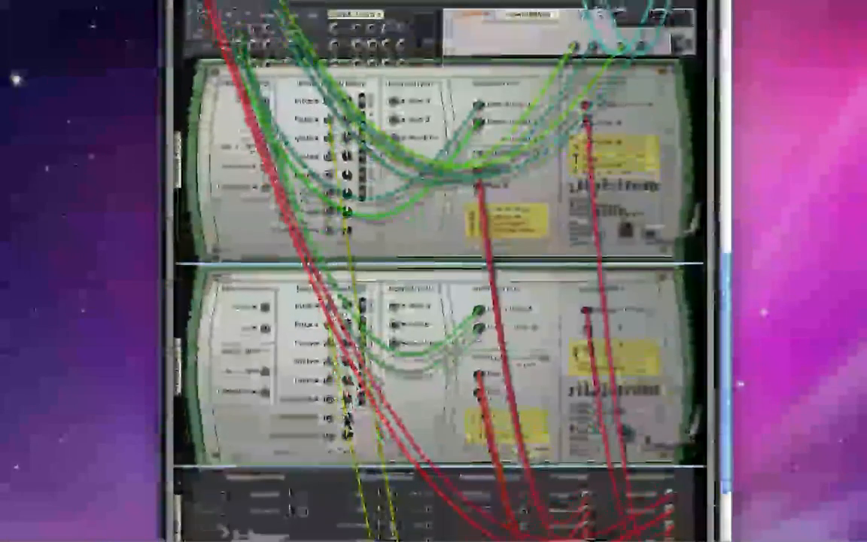
scroll(392, 338, "up", 4)
scroll(392, 338, "up", 2)
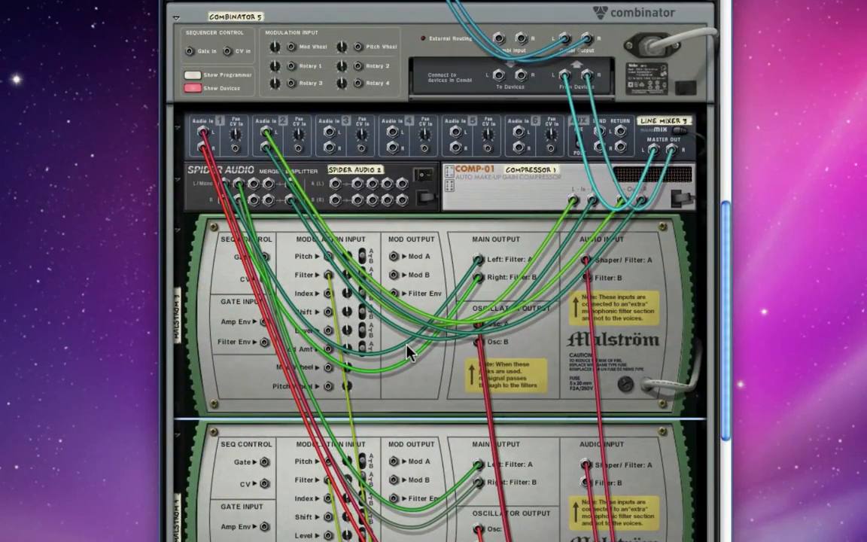
scroll(410, 350, "down", 2)
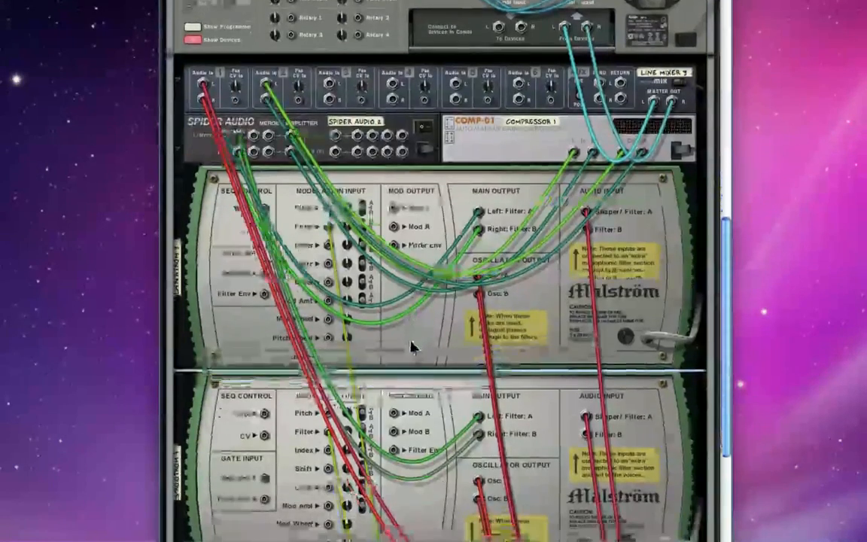
scroll(415, 344, "down", 2)
scroll(418, 331, "up", 3)
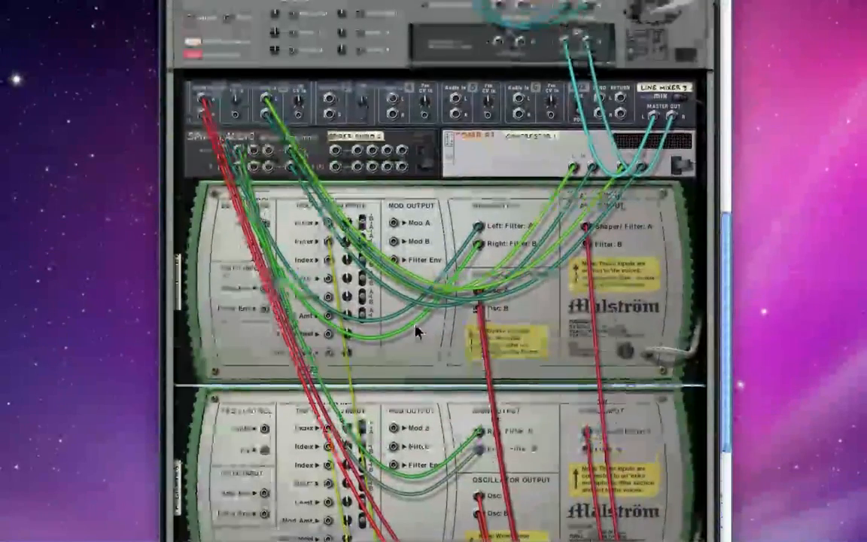
scroll(415, 327, "up", 2)
scroll(406, 333, "down", 1)
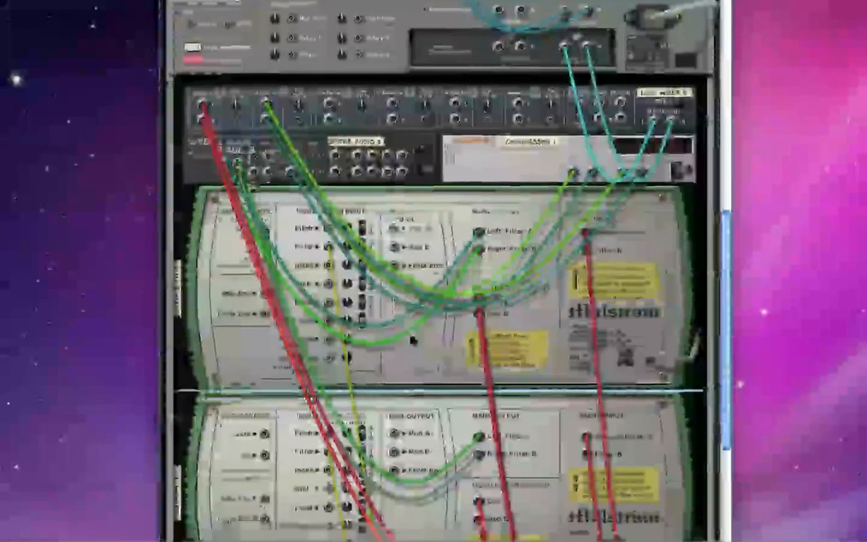
scroll(414, 343, "down", 3)
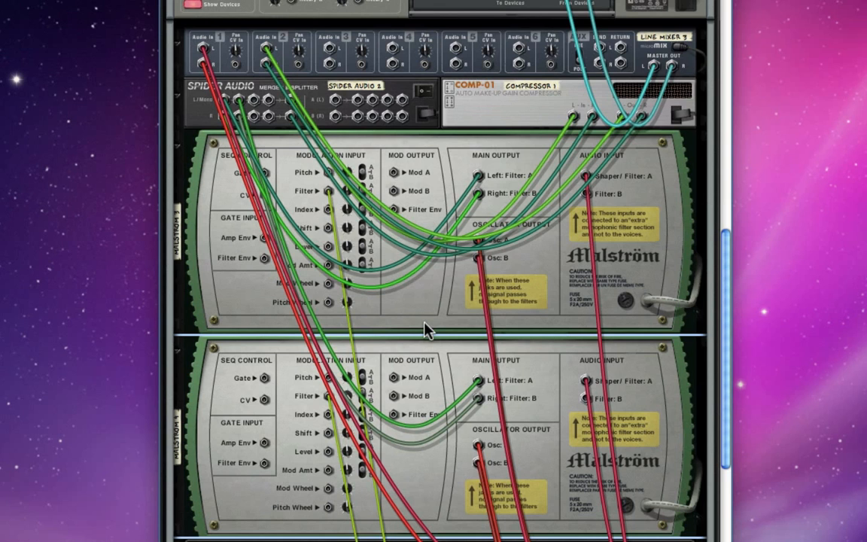
scroll(384, 188, "down", 3)
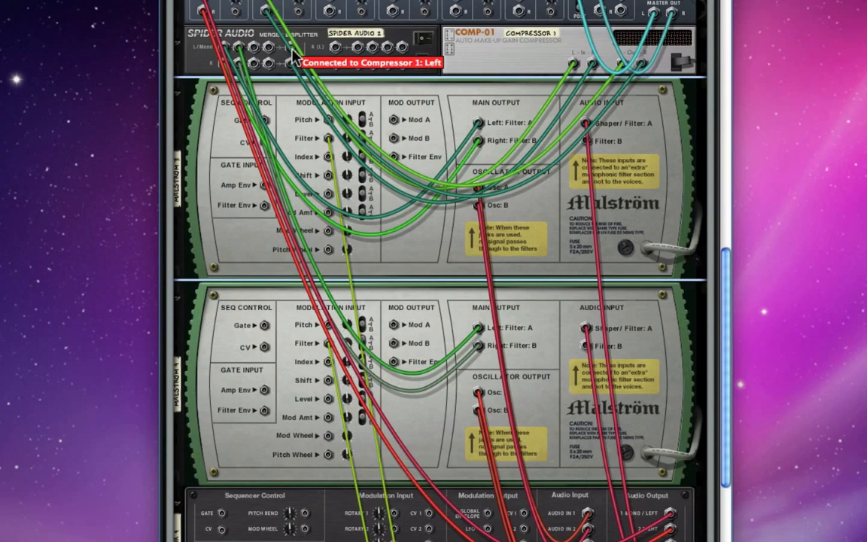
mouse_move(292, 55)
left_mouse_down()
mouse_move(348, 154)
mouse_move(294, 54)
left_mouse_up()
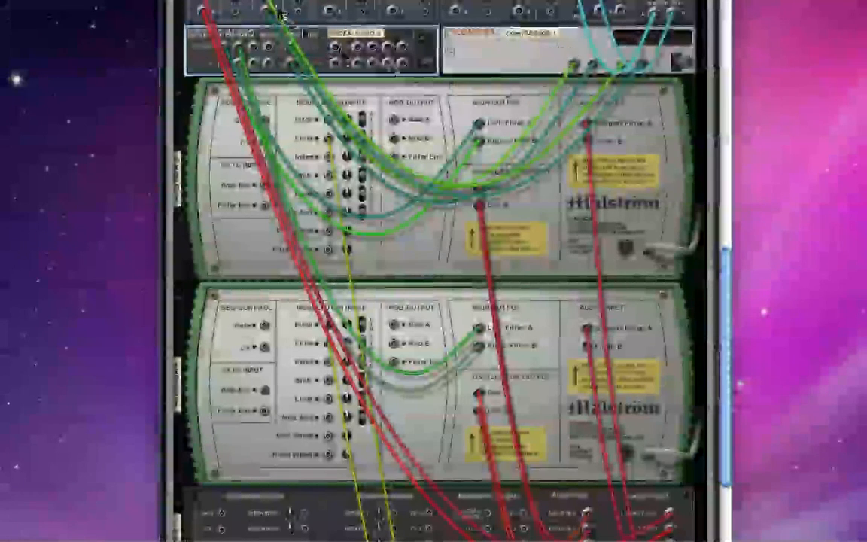
Step: Trace the Malström oscillator outputs into Thor's audio inputs and Thor's audio outputs back to the Malström filter inputs and mixer channel 1
scroll(423, 241, "down", 1)
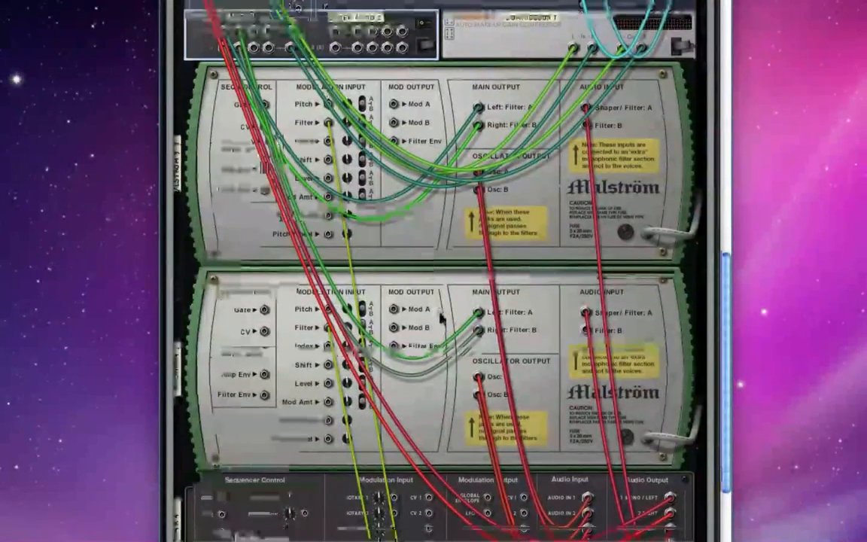
scroll(441, 320, "down", 2)
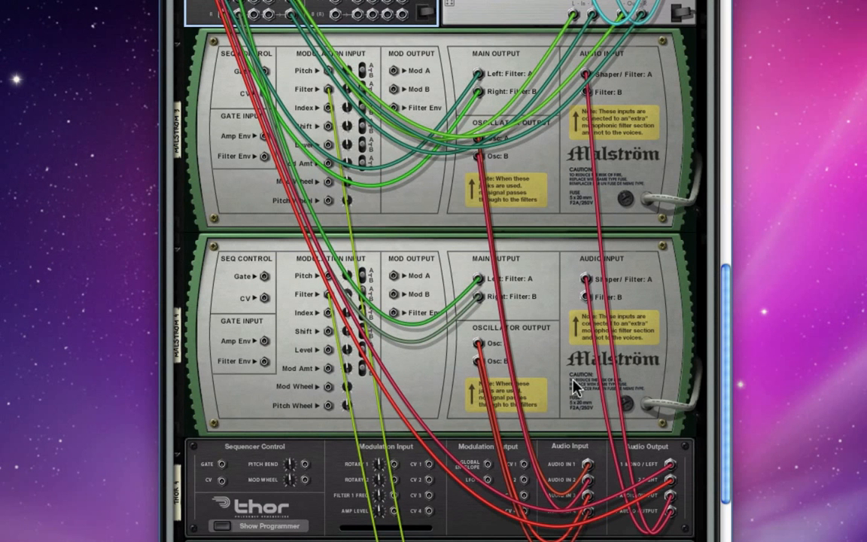
scroll(622, 440, "down", 3)
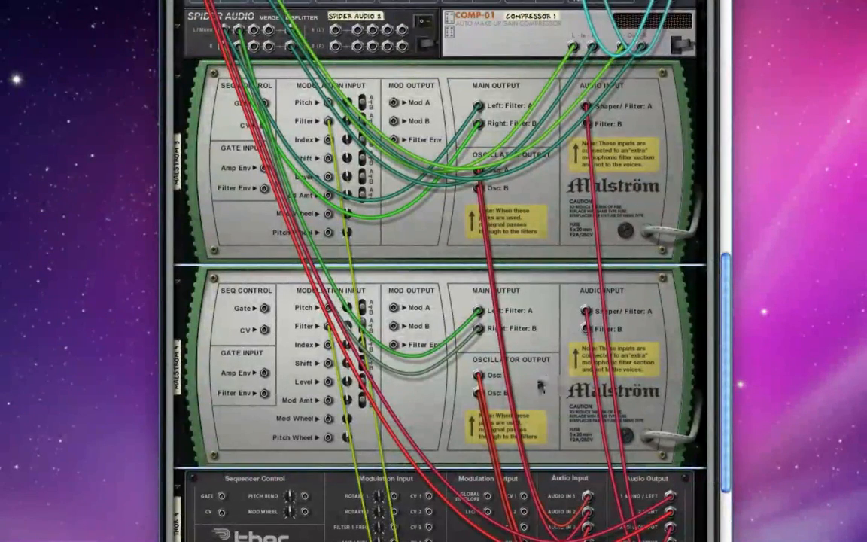
scroll(543, 384, "up", 3)
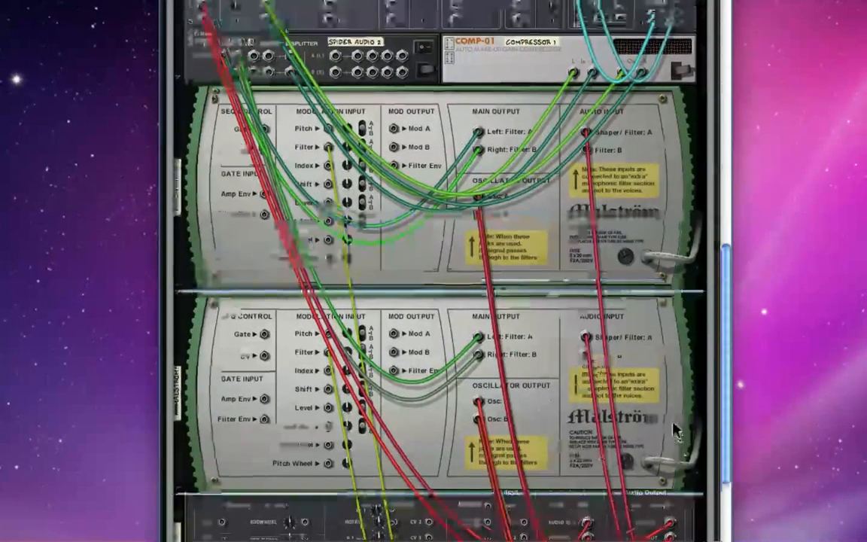
scroll(602, 354, "up", 1)
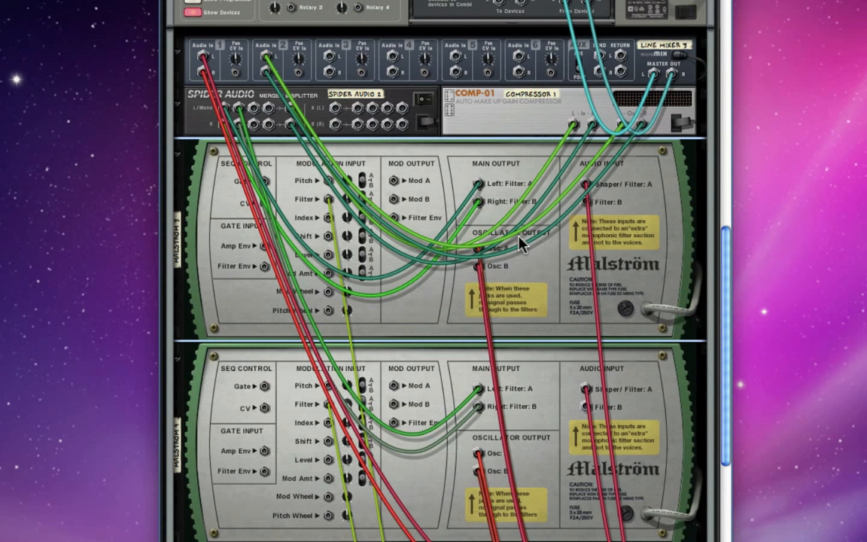
left_click(497, 174)
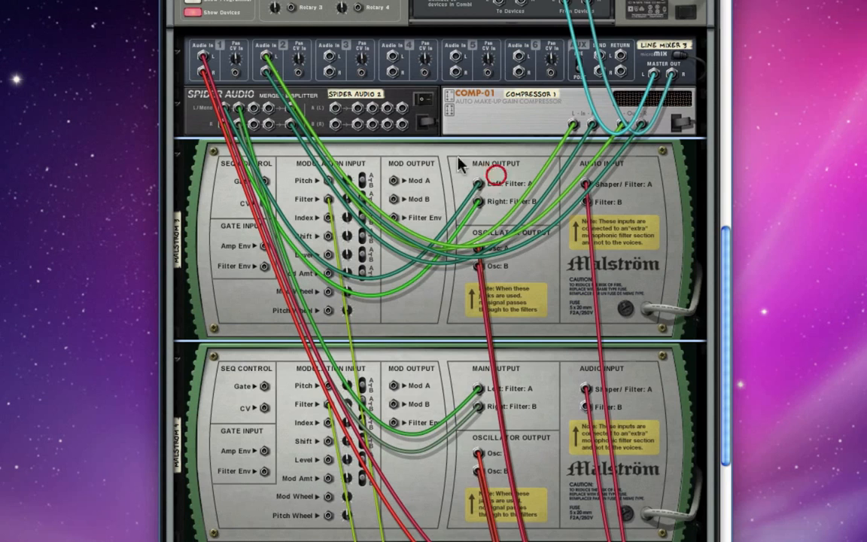
left_click(284, 54)
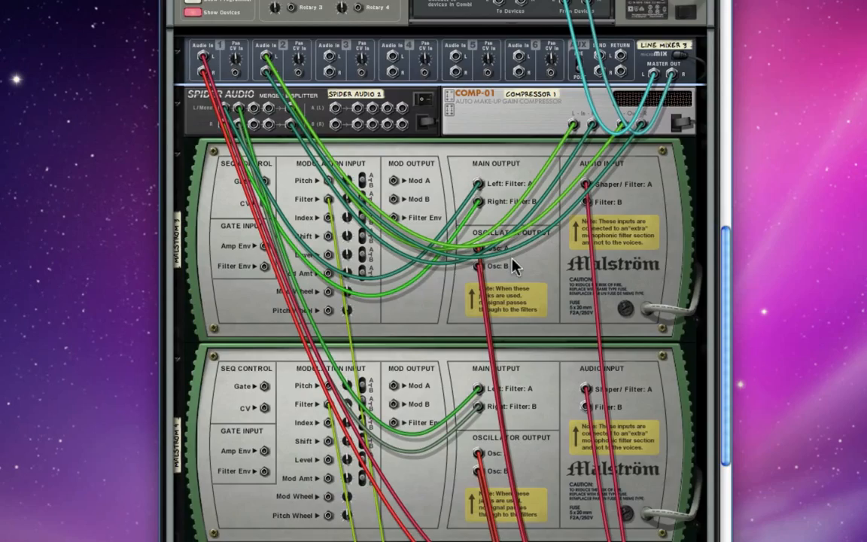
Step: Follow the CV cables between Thor's step sequencer outputs and the filter modulation inputs of both Malströms
scroll(474, 234, "down", 5)
scroll(511, 280, "down", 8)
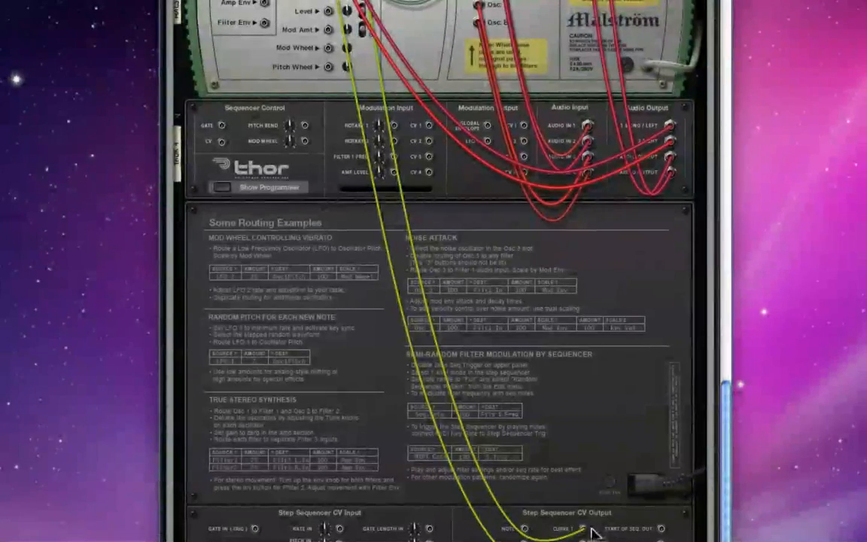
scroll(594, 533, "up", 8)
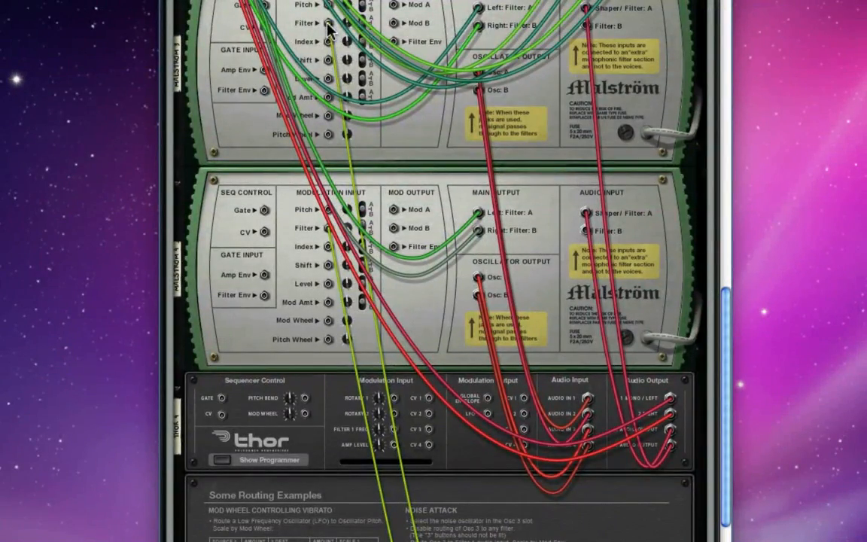
scroll(519, 496, "down", 2)
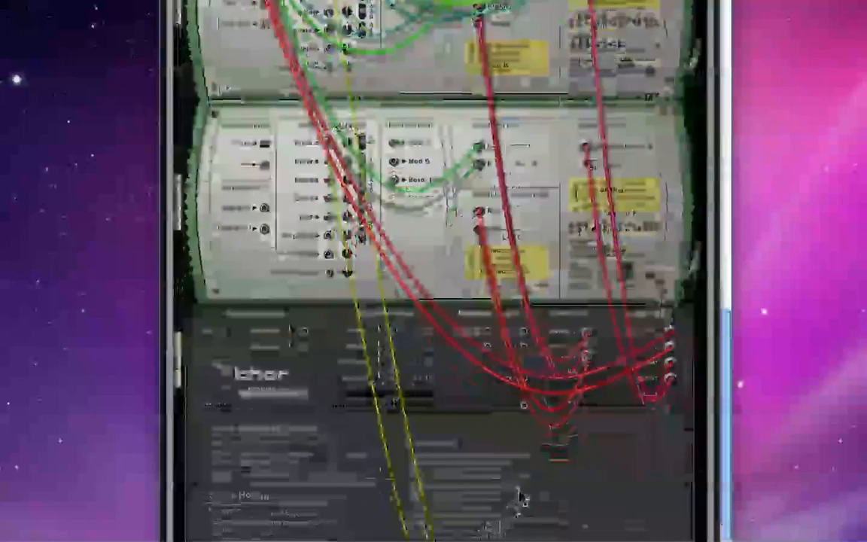
scroll(520, 497, "down", 2)
scroll(519, 496, "up", 4)
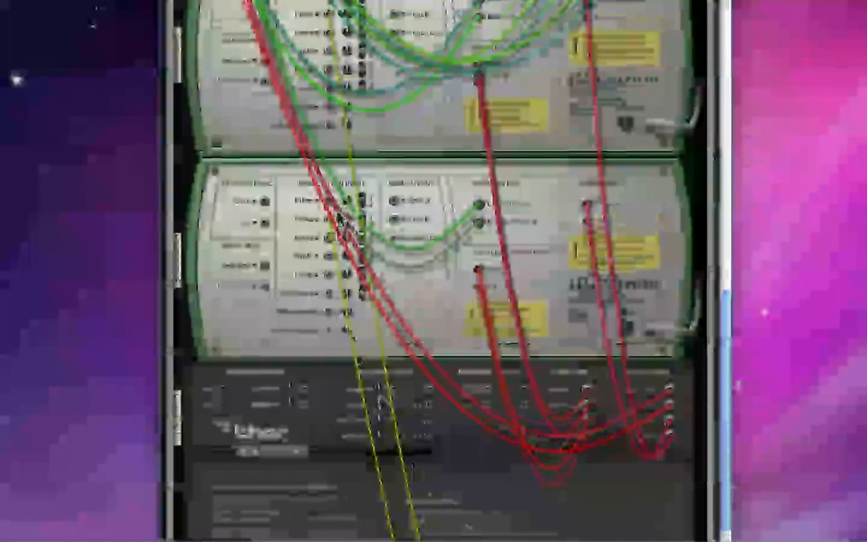
Step: Flip the rack to its front and review Thor's filters and modulation routing, both Malströms and Combinator 5's controls
key("Tab")
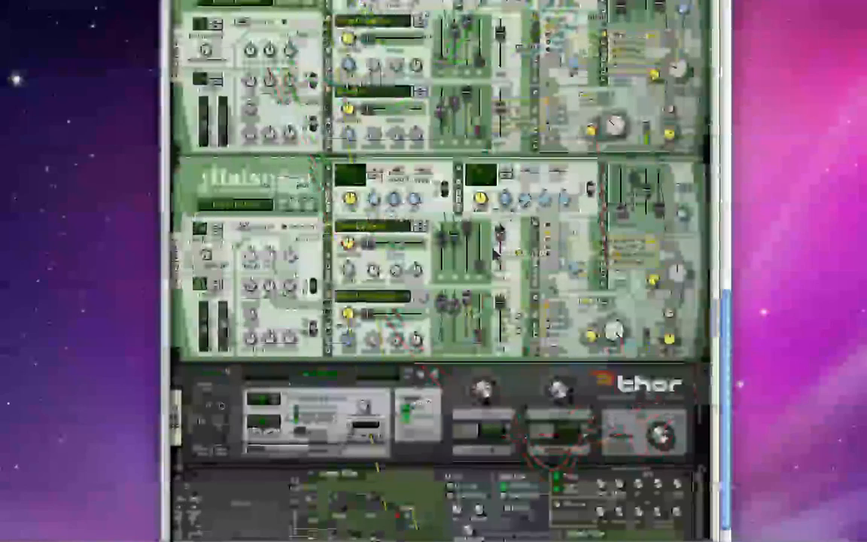
scroll(494, 253, "down", 5)
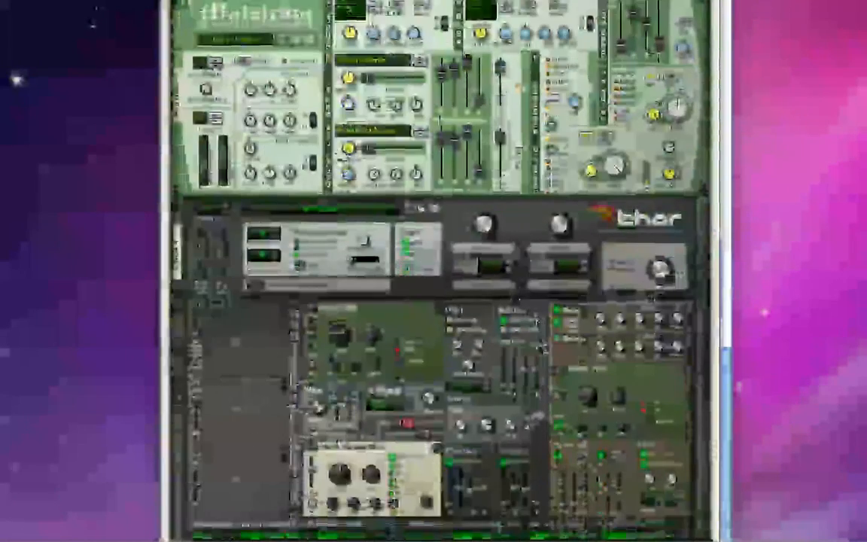
scroll(540, 373, "down", 5)
scroll(540, 372, "up", 1)
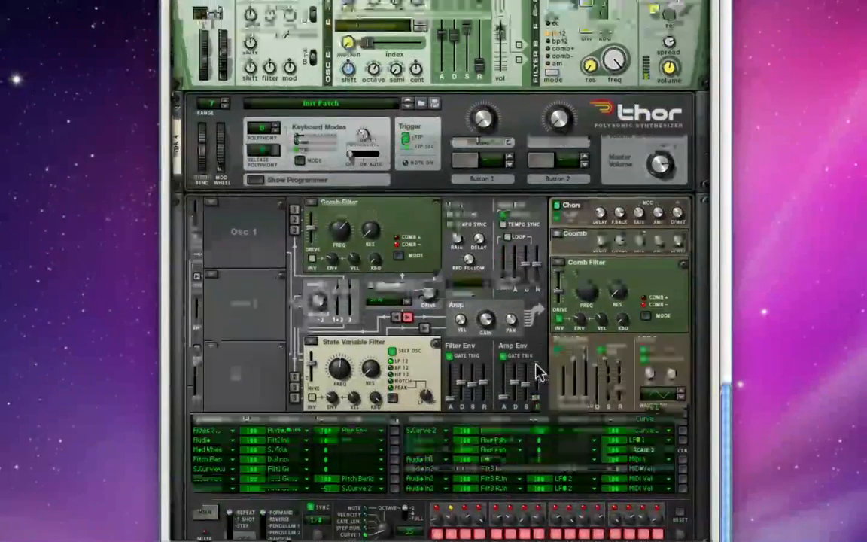
scroll(541, 372, "up", 1)
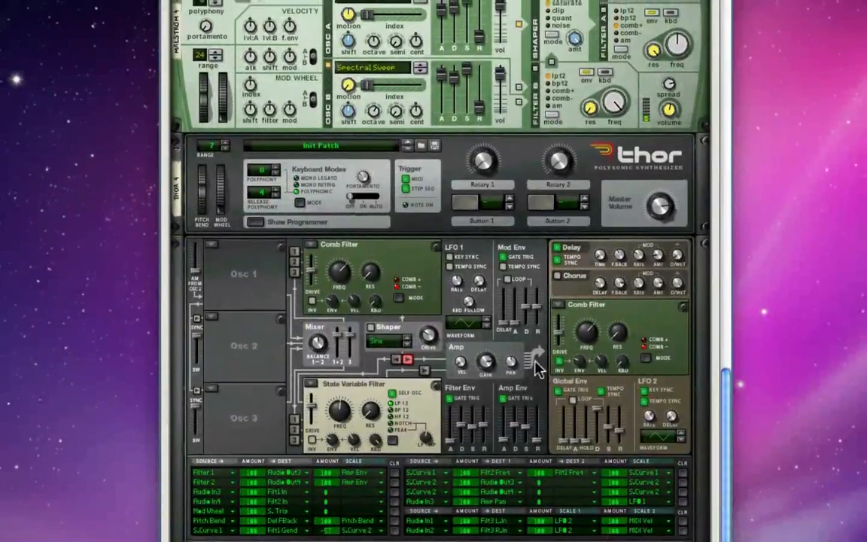
scroll(538, 369, "up", 3)
scroll(537, 365, "up", 15)
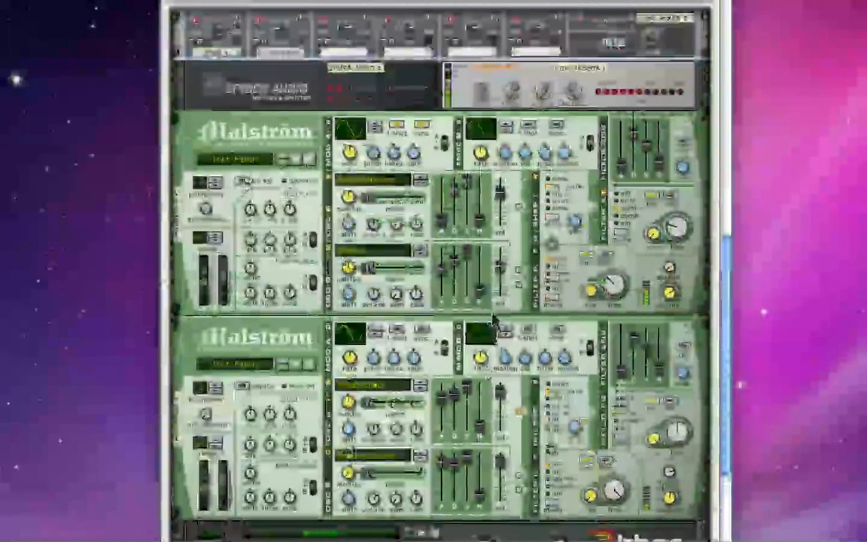
scroll(494, 319, "up", 10)
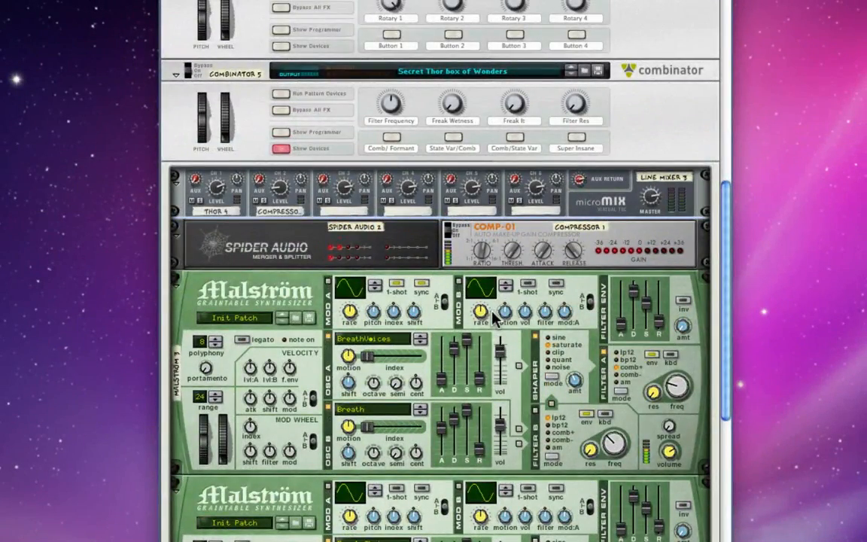
scroll(495, 319, "down", 12)
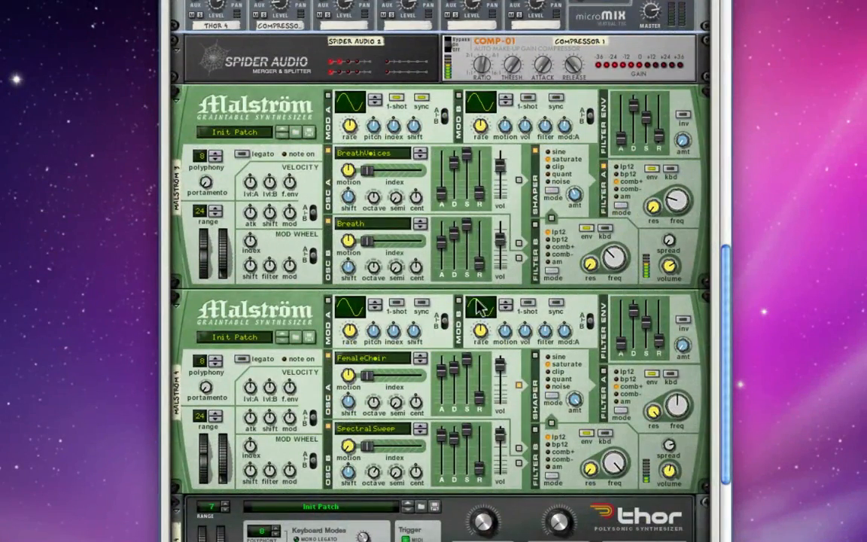
Step: Fold Malström 3 and Malström 4 in the front view of the rack
left_click(176, 98)
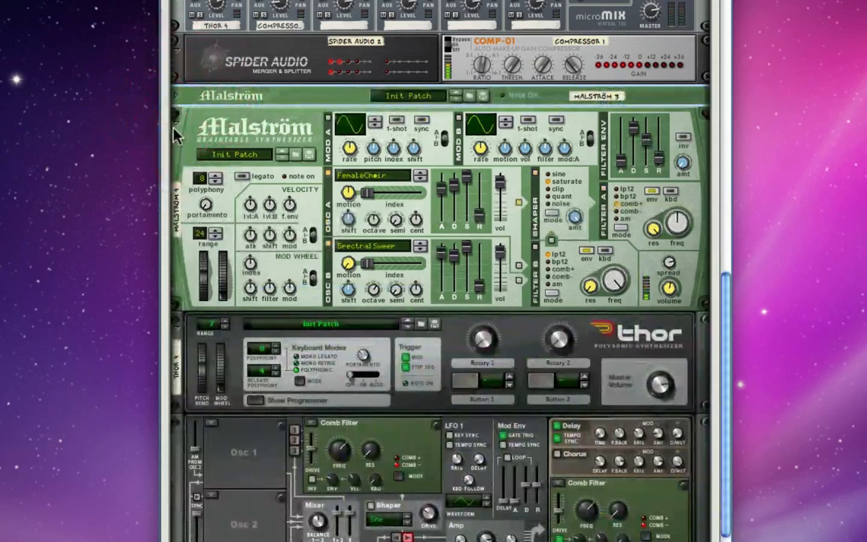
left_click(178, 114)
scroll(317, 184, "up", 6)
scroll(317, 184, "down", 2)
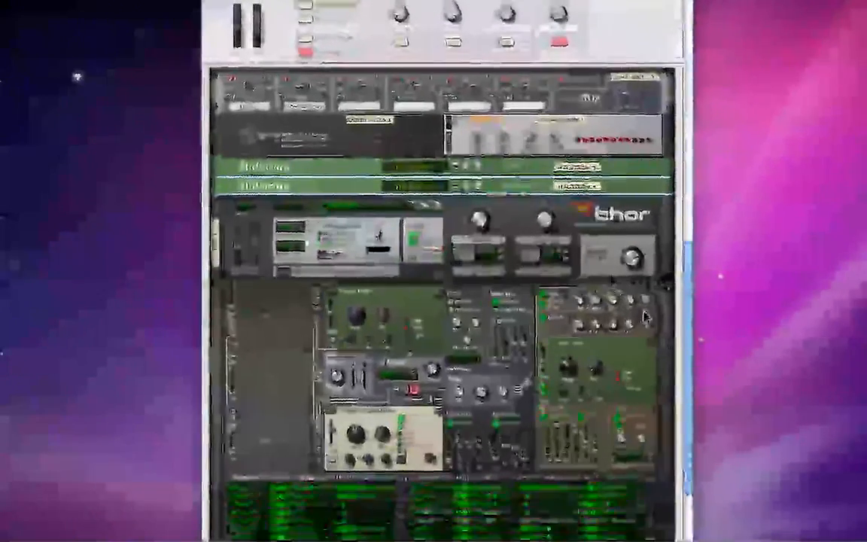
Step: Adjust the Filter Frequency, Freak Wetness and Freak It rotaries on Combinator 5
scroll(592, 304, "up", 5)
scroll(616, 313, "down", 3)
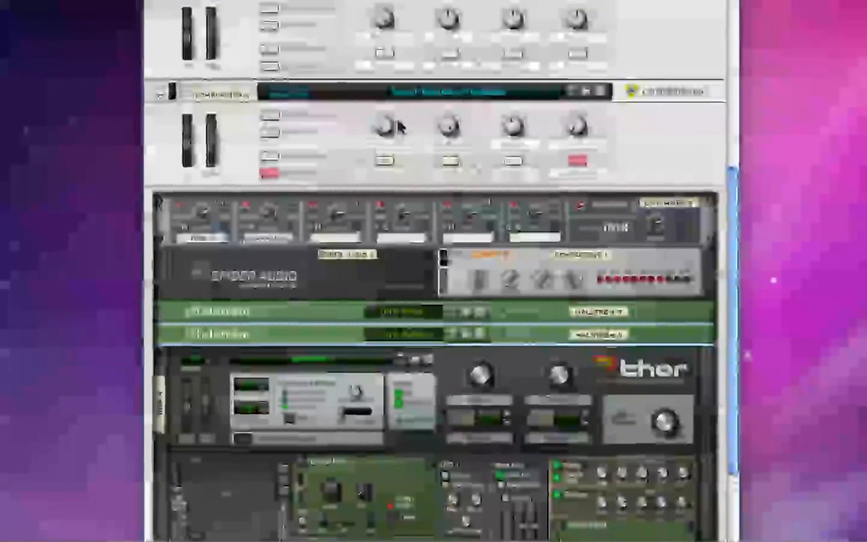
left_click(410, 132)
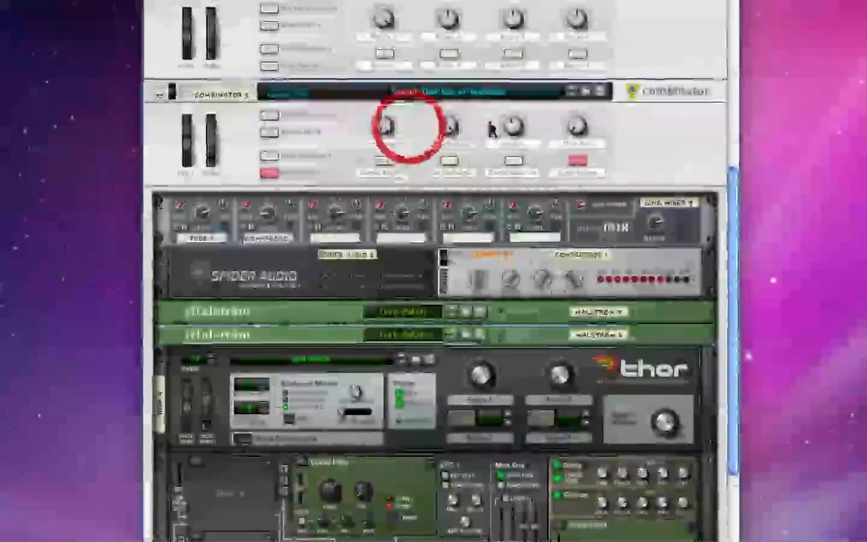
left_click(481, 130)
left_click(533, 125)
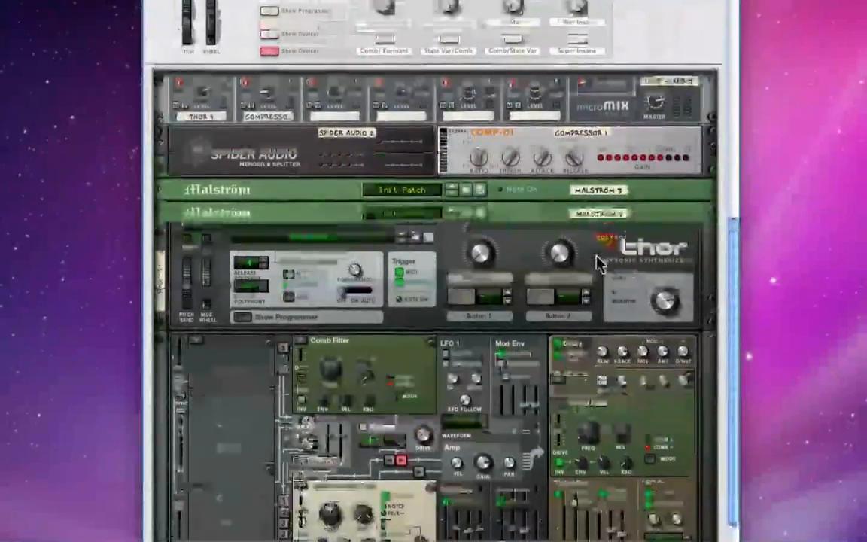
Step: Review Combinator 5's front controls and Thor's filters, effects and modulation routing beneath the folded Malströms
scroll(599, 264, "up", 10)
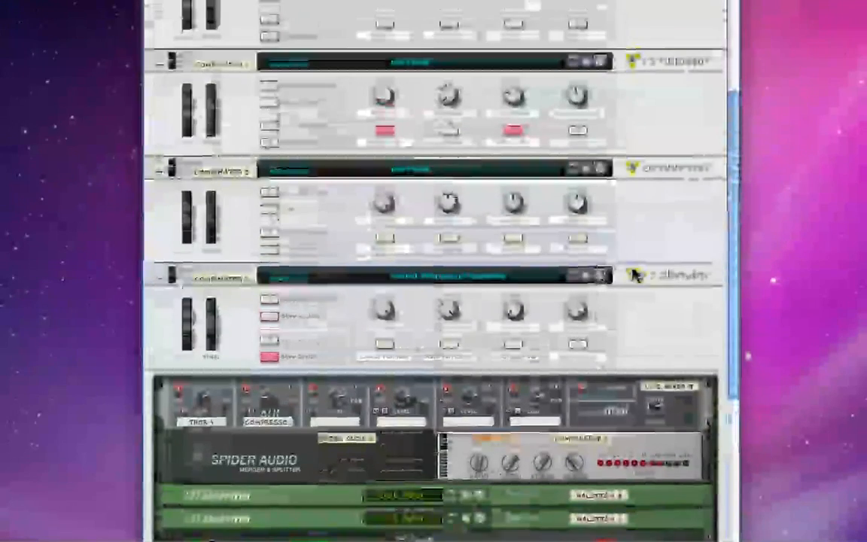
scroll(692, 269, "down", 11)
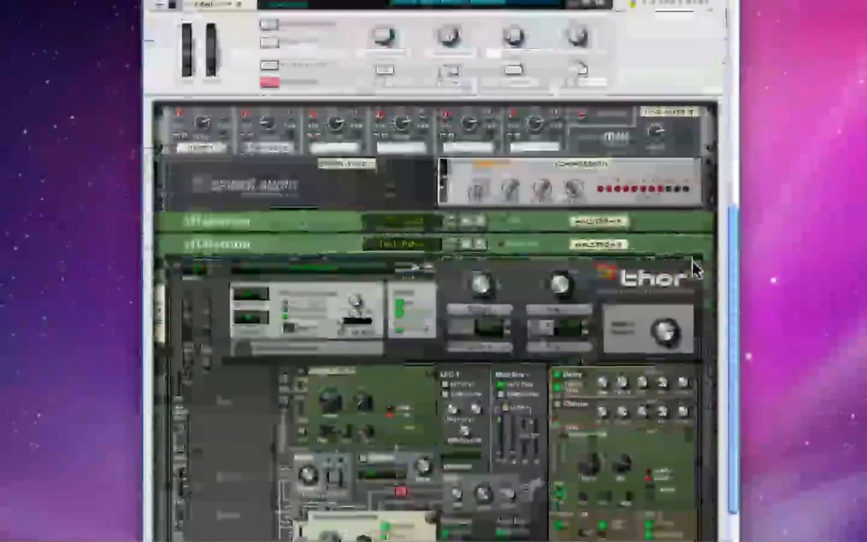
scroll(694, 269, "down", 3)
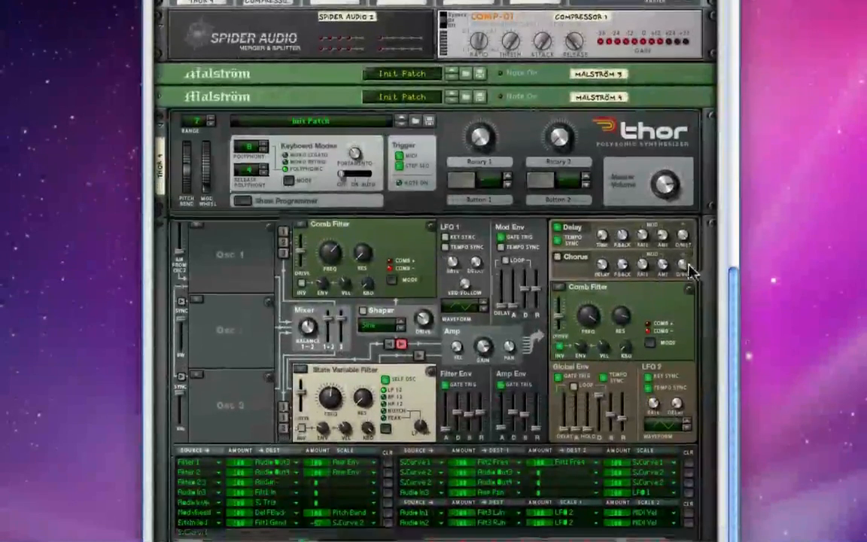
scroll(678, 271, "down", 1)
scroll(655, 256, "up", 8)
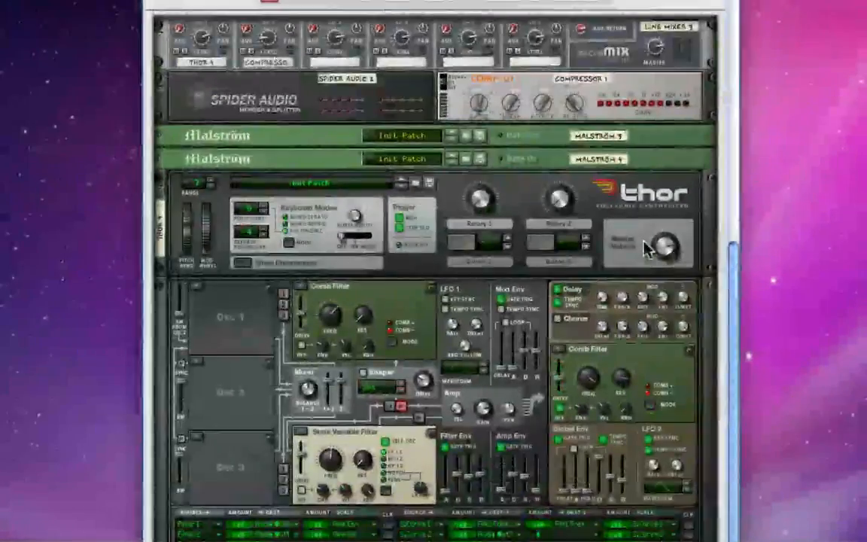
Step: Look over Combinator 5's whole device chain once more, from its rotaries and buttons through mixer and compressor to Thor's filters, modulation matrix and step sequencer
scroll(645, 248, "up", 3)
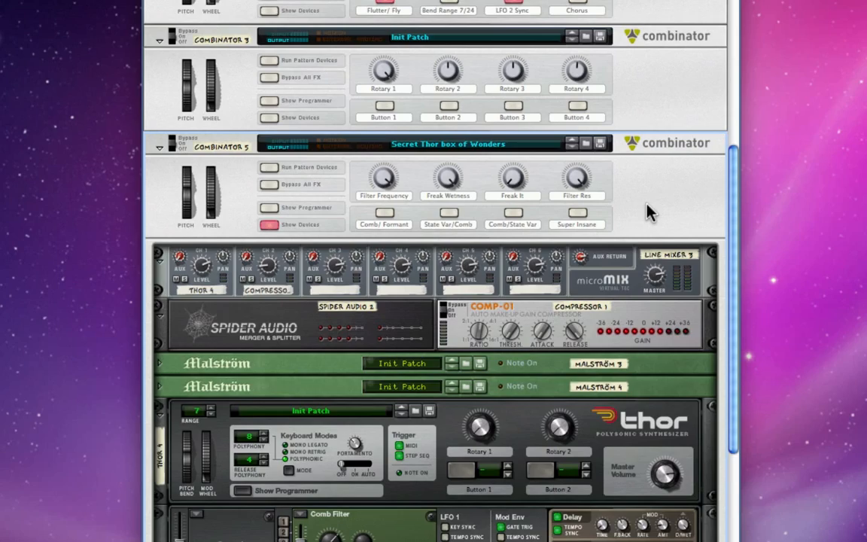
scroll(647, 203, "down", 7)
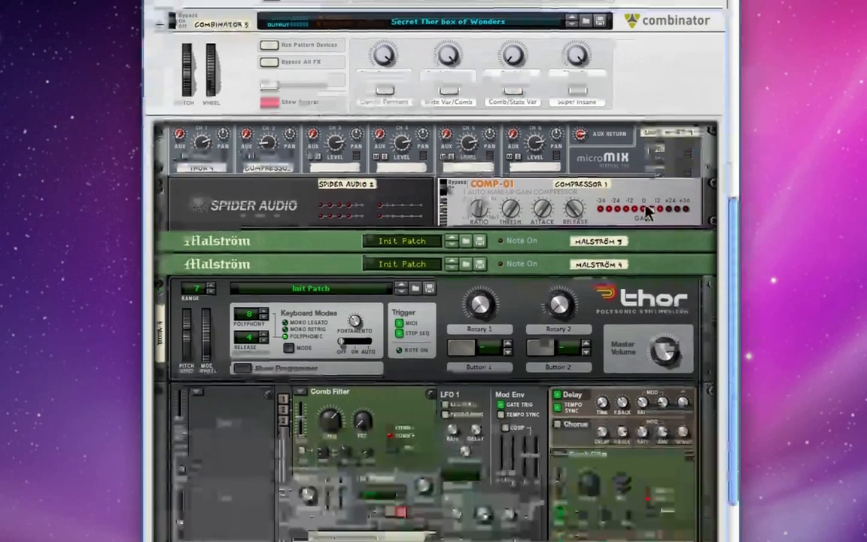
scroll(645, 213, "up", 3)
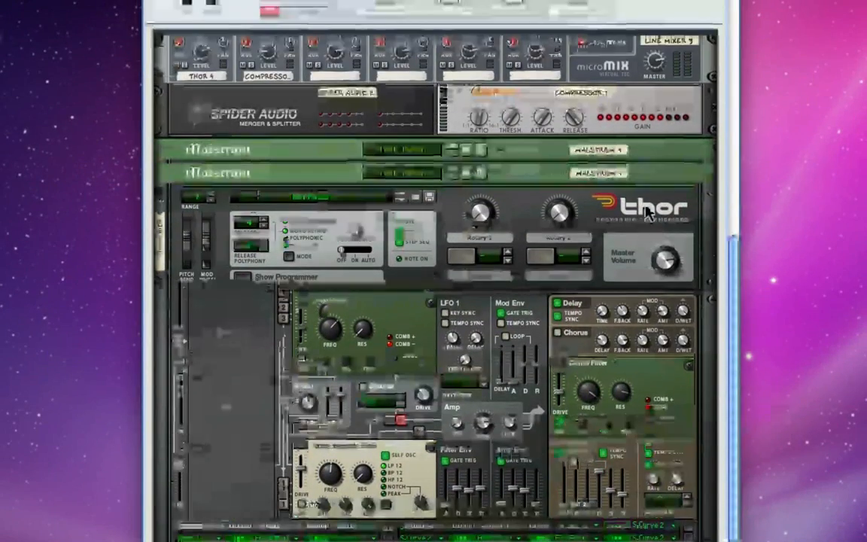
scroll(631, 238, "up", 3)
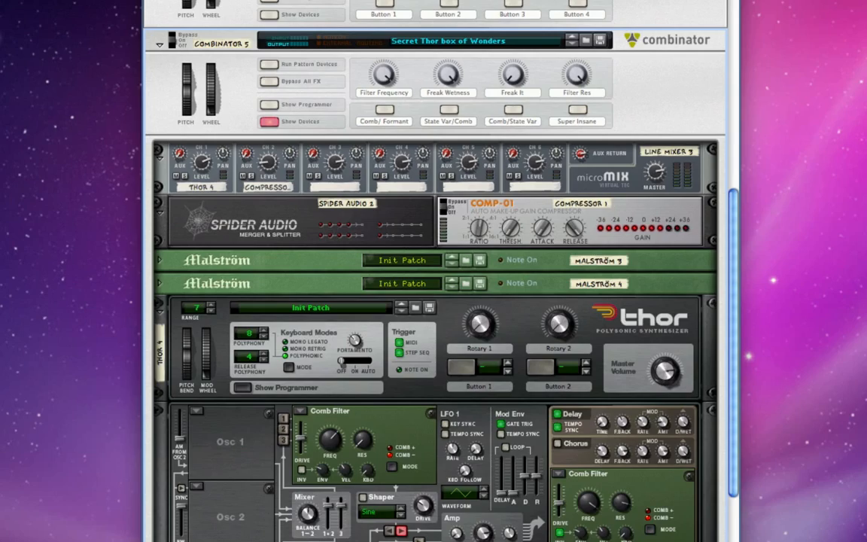
scroll(476, 352, "down", 3)
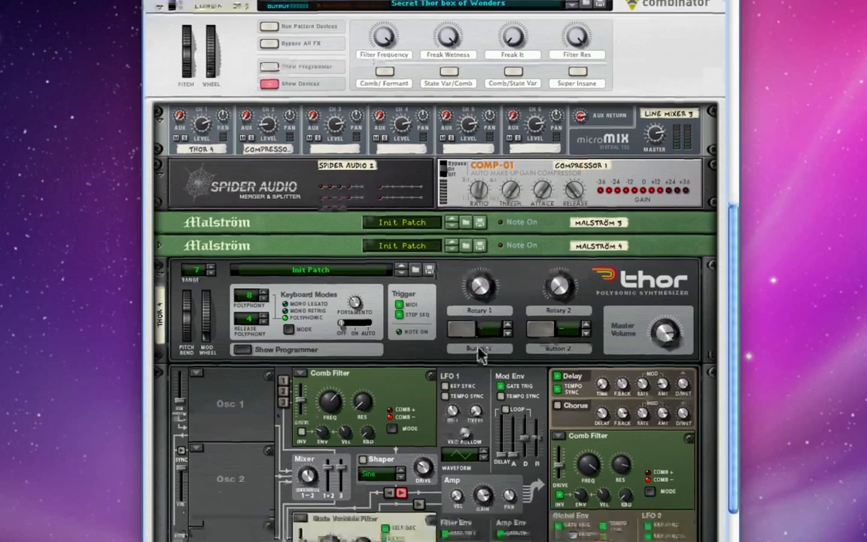
scroll(478, 353, "down", 4)
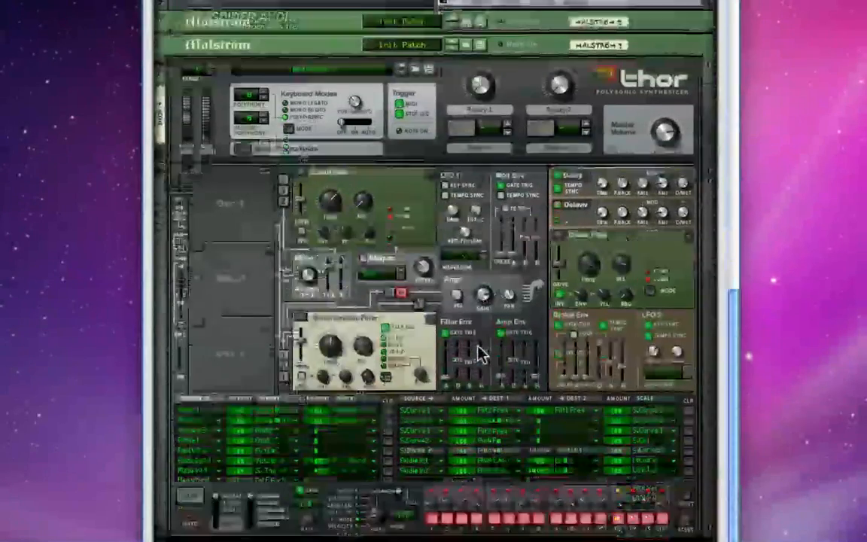
scroll(479, 354, "up", 6)
scroll(479, 354, "up", 5)
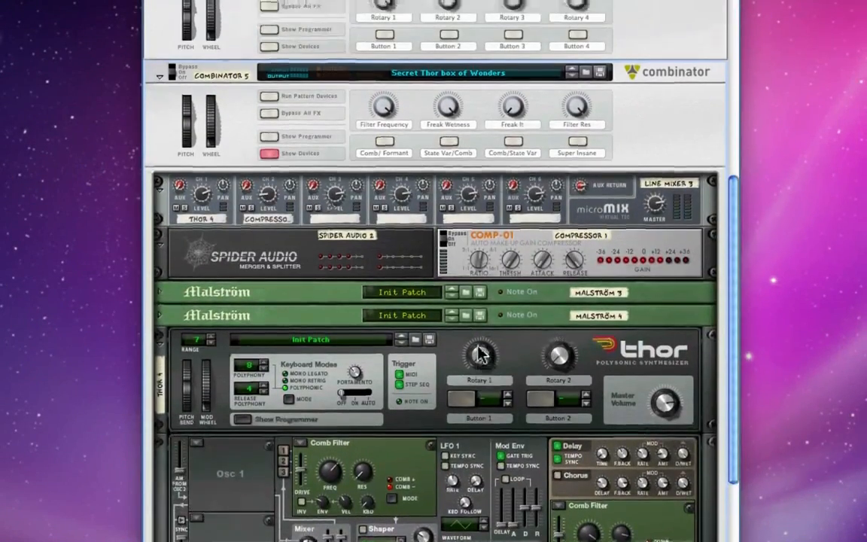